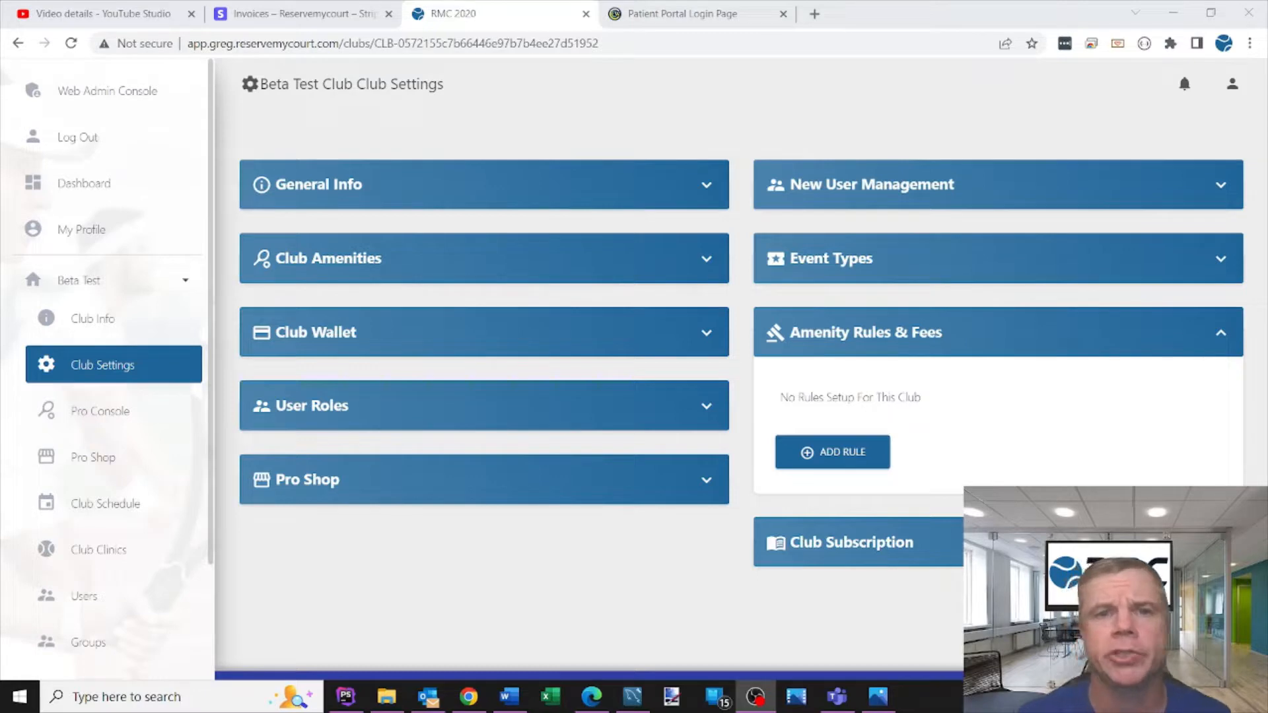
- Start adding a new amenity rule in Club Settings and choose the Open-Close rule type
left_click(109, 371)
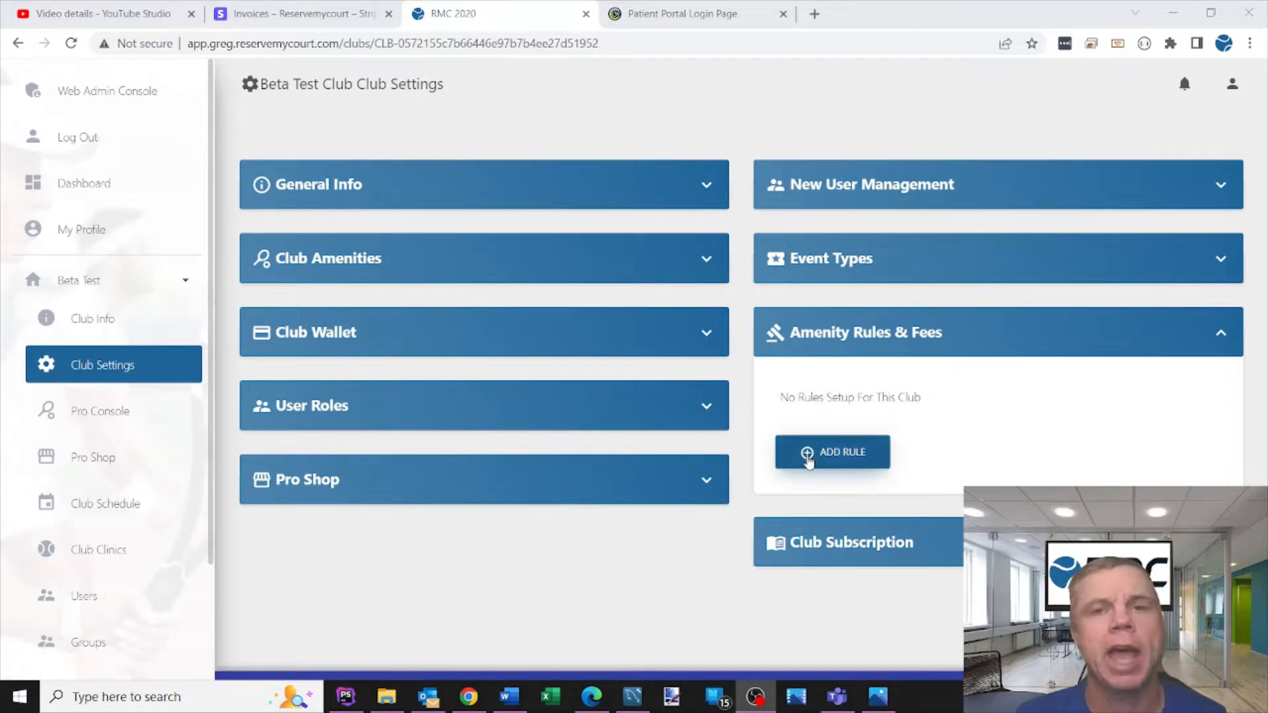
left_click(850, 459)
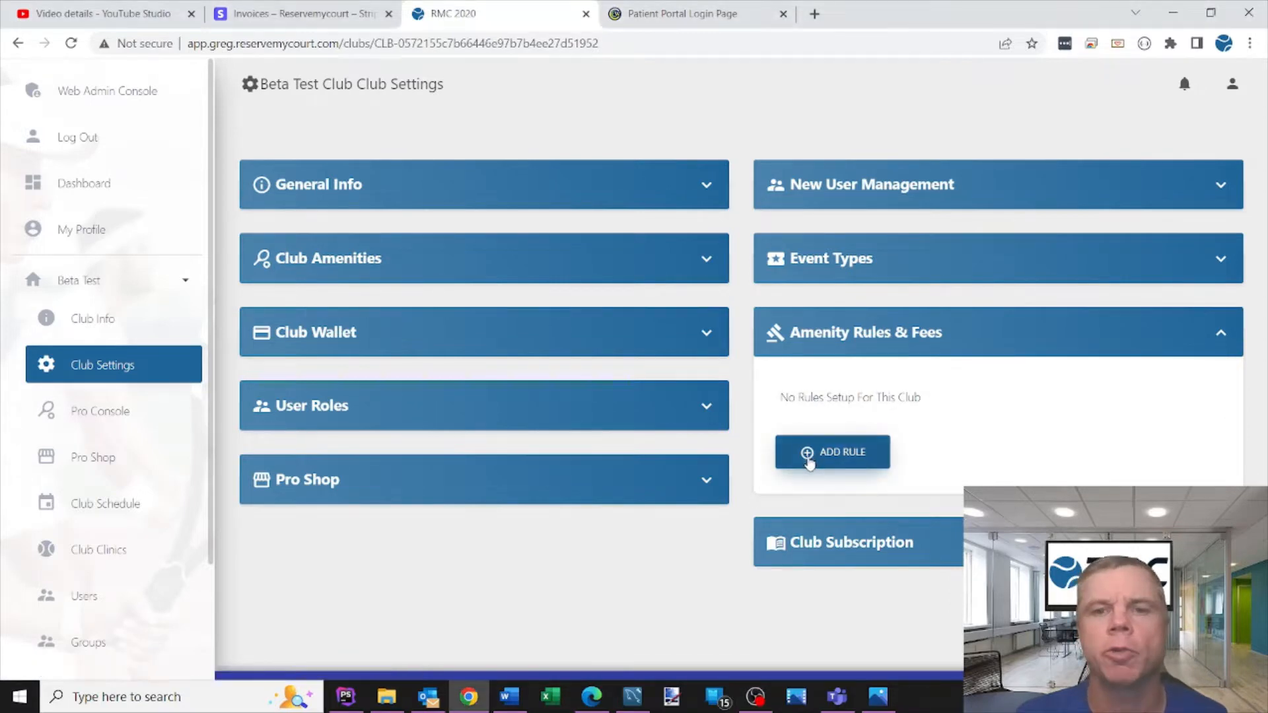
left_click(866, 460)
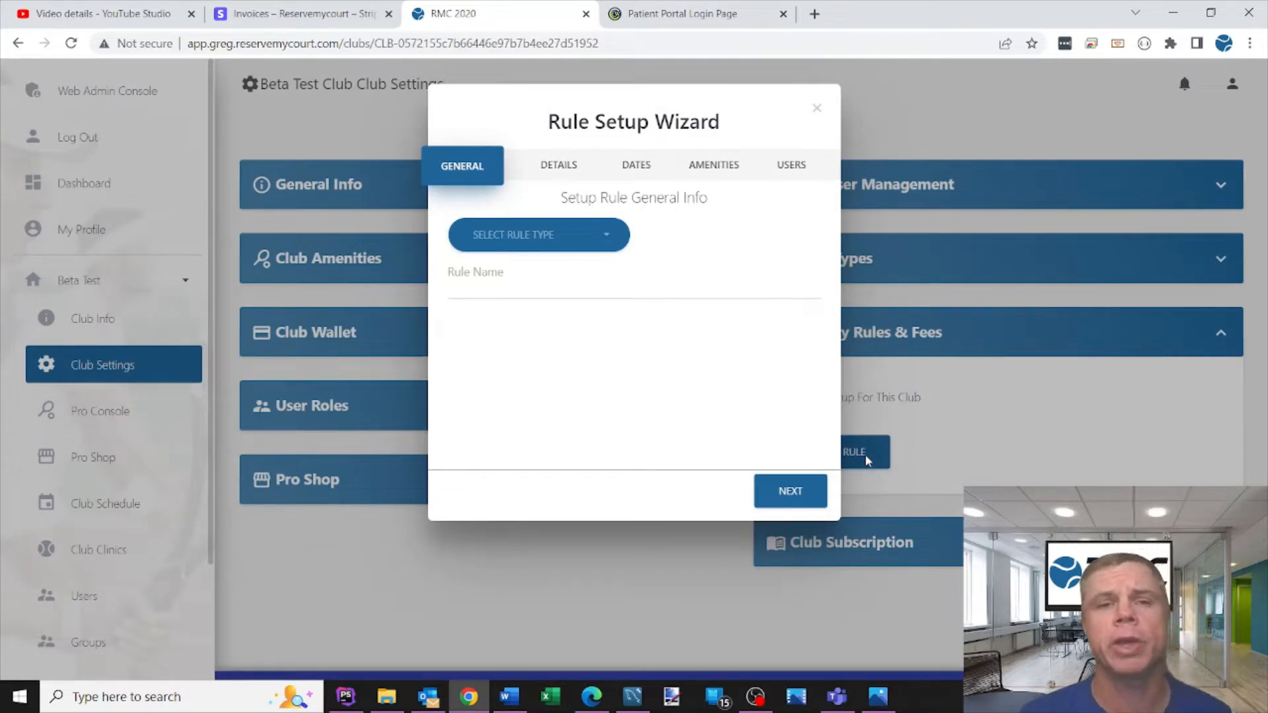
left_click(569, 242)
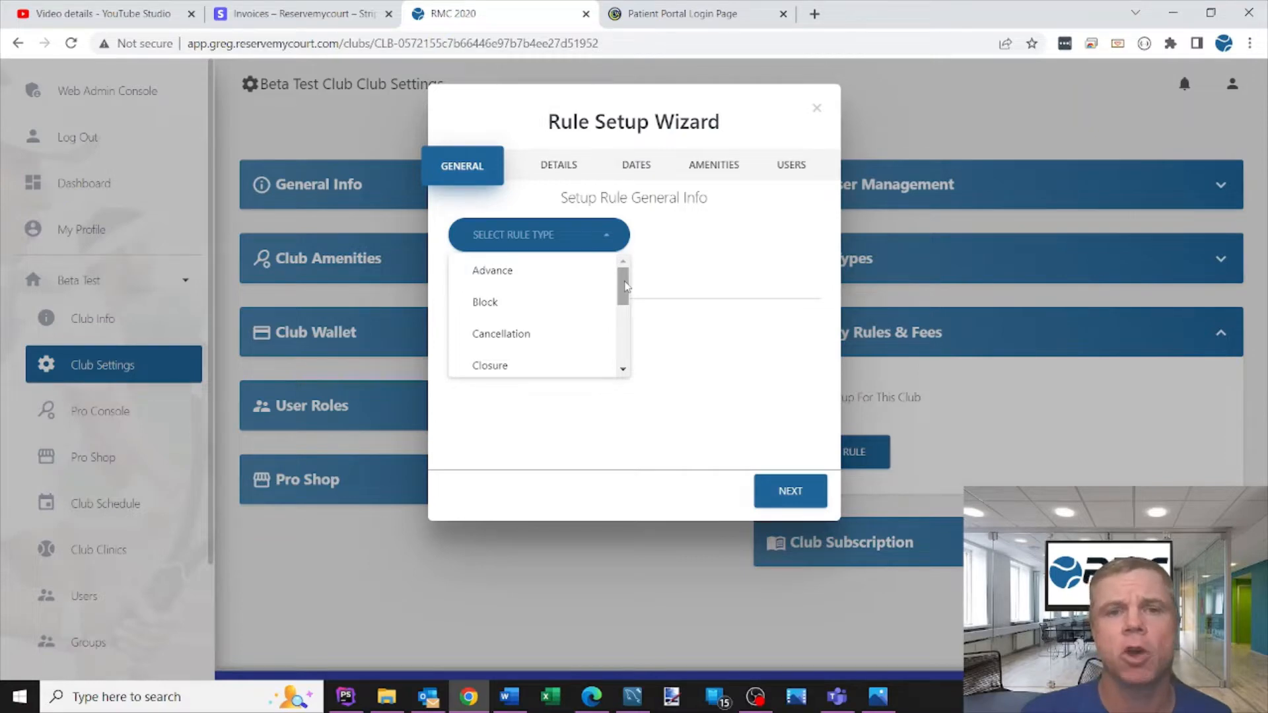
left_click_drag(624, 285, 615, 346)
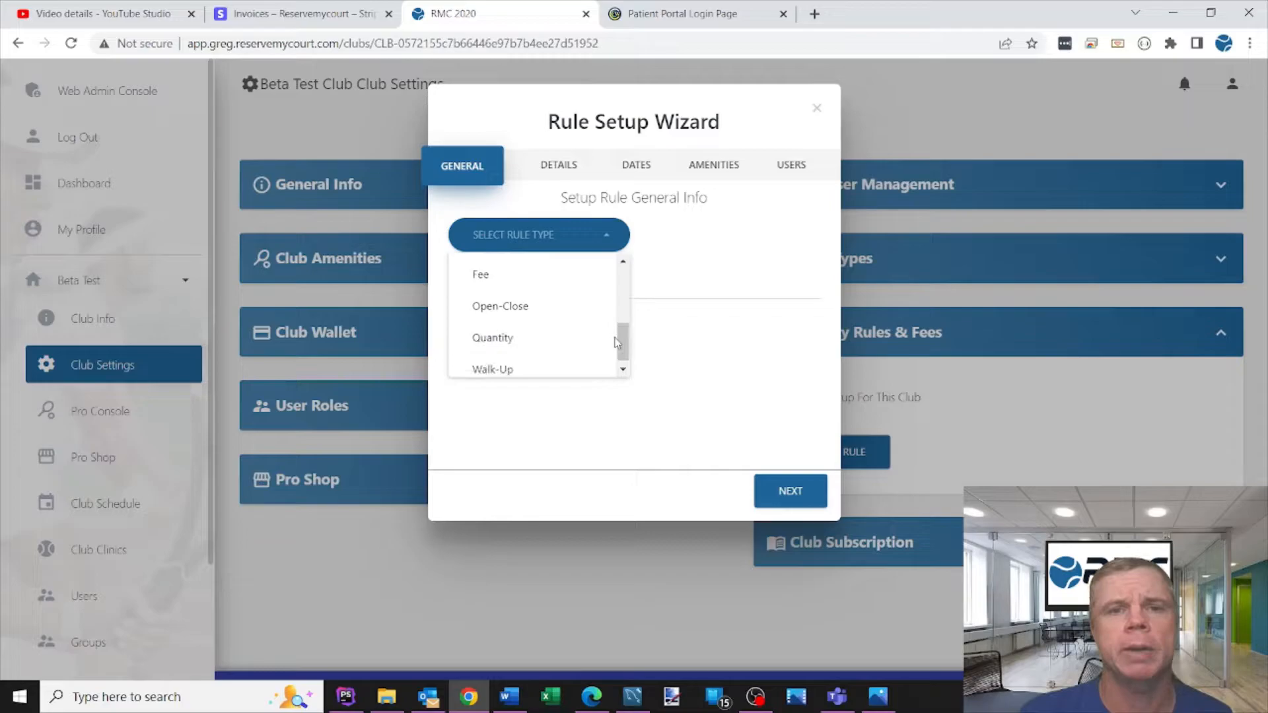
left_click(507, 311)
left_click(508, 312)
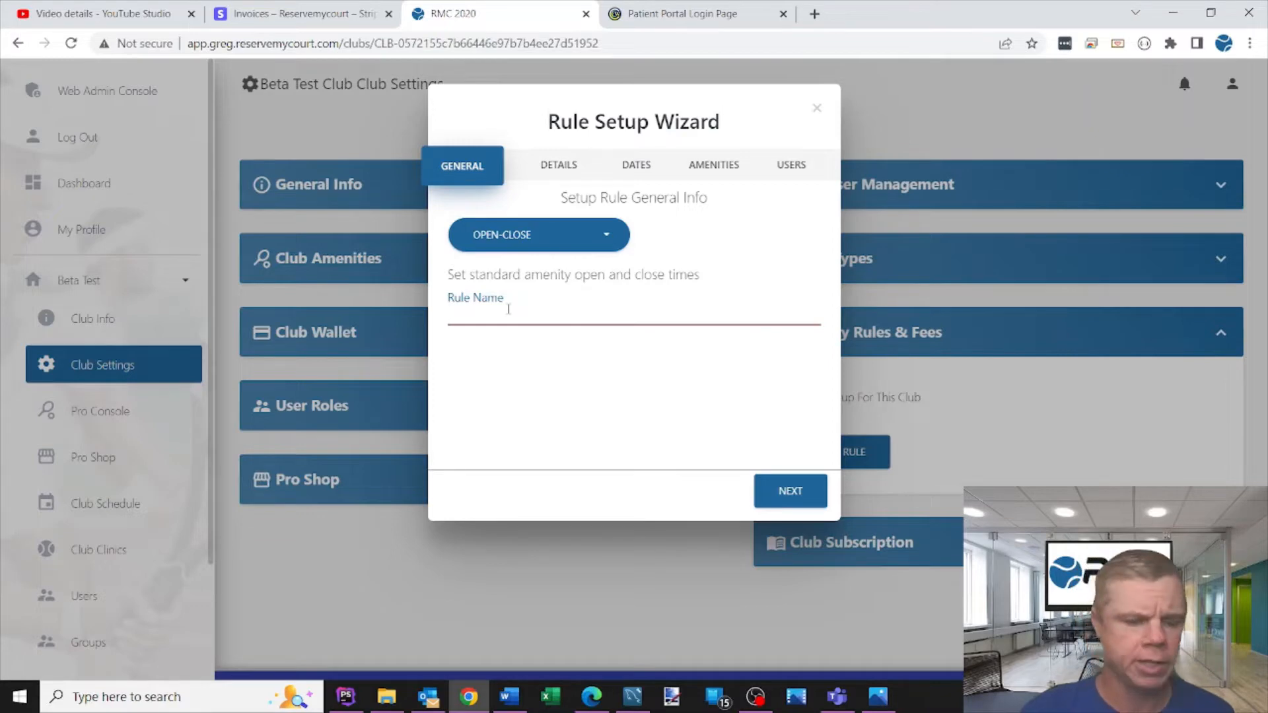
- Name the rule "Operating Hrs" and continue to the rule details
type("Op")
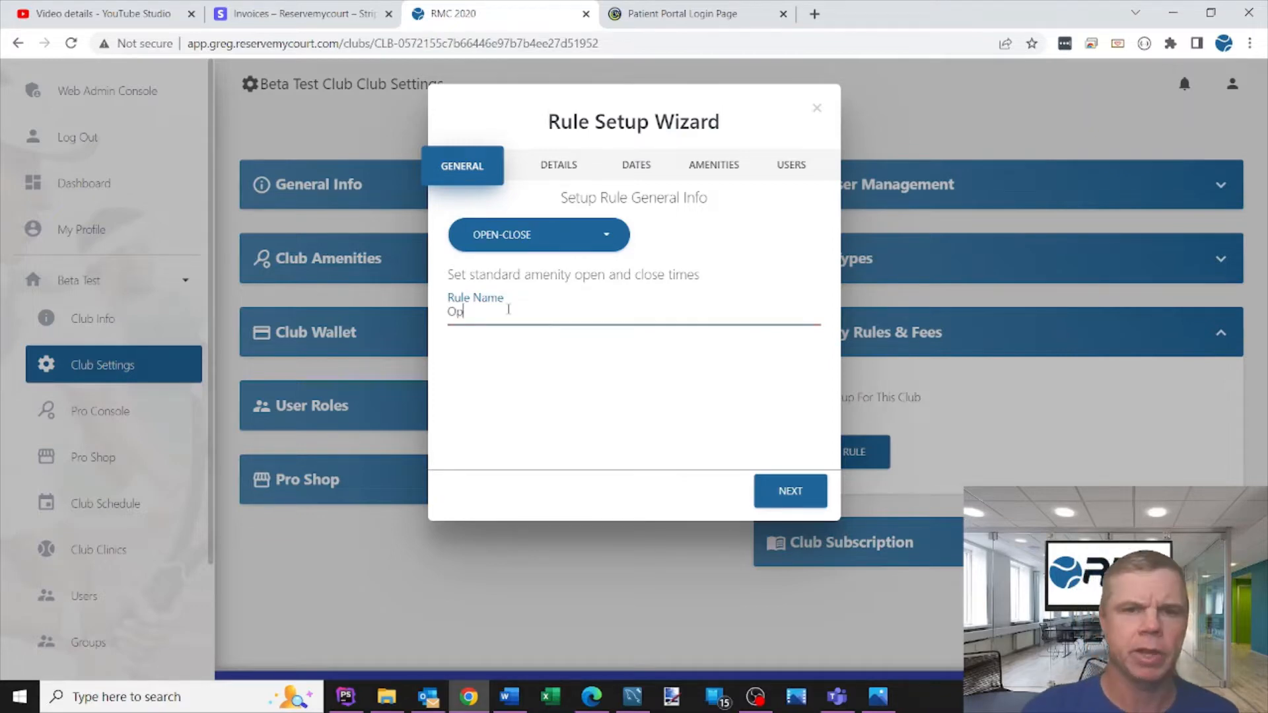
type("erating Hrs")
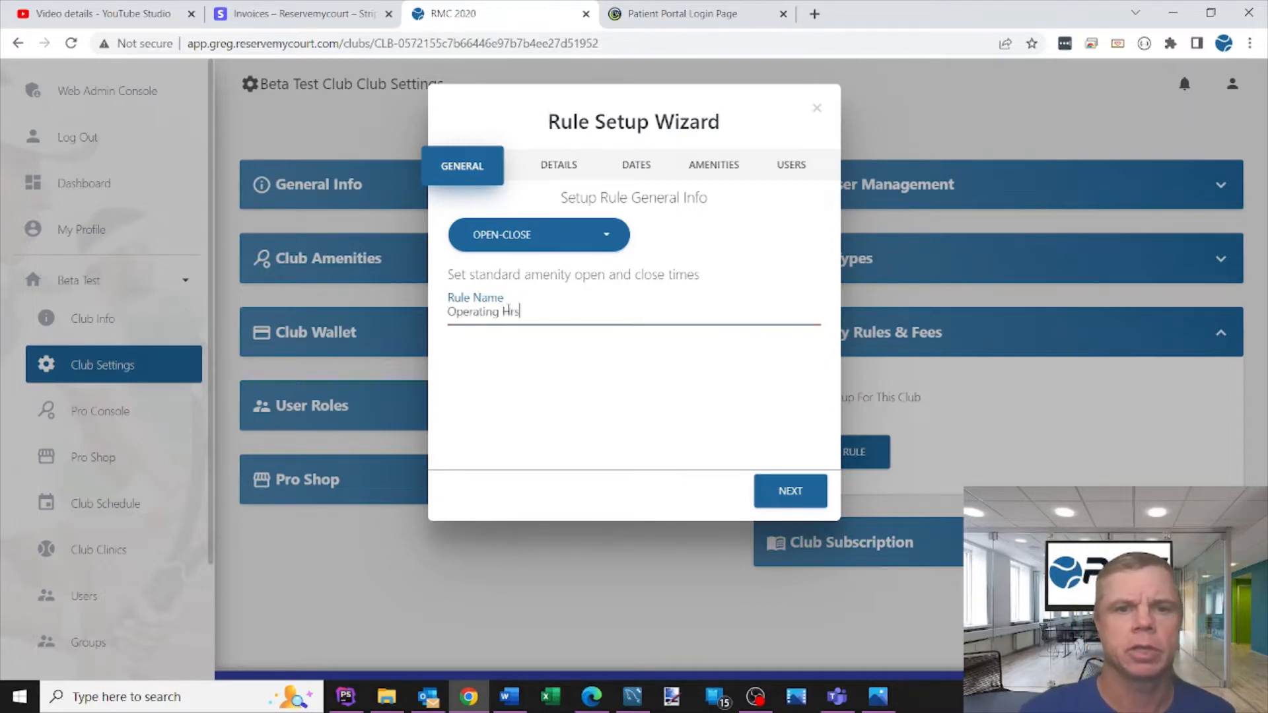
left_click(789, 490)
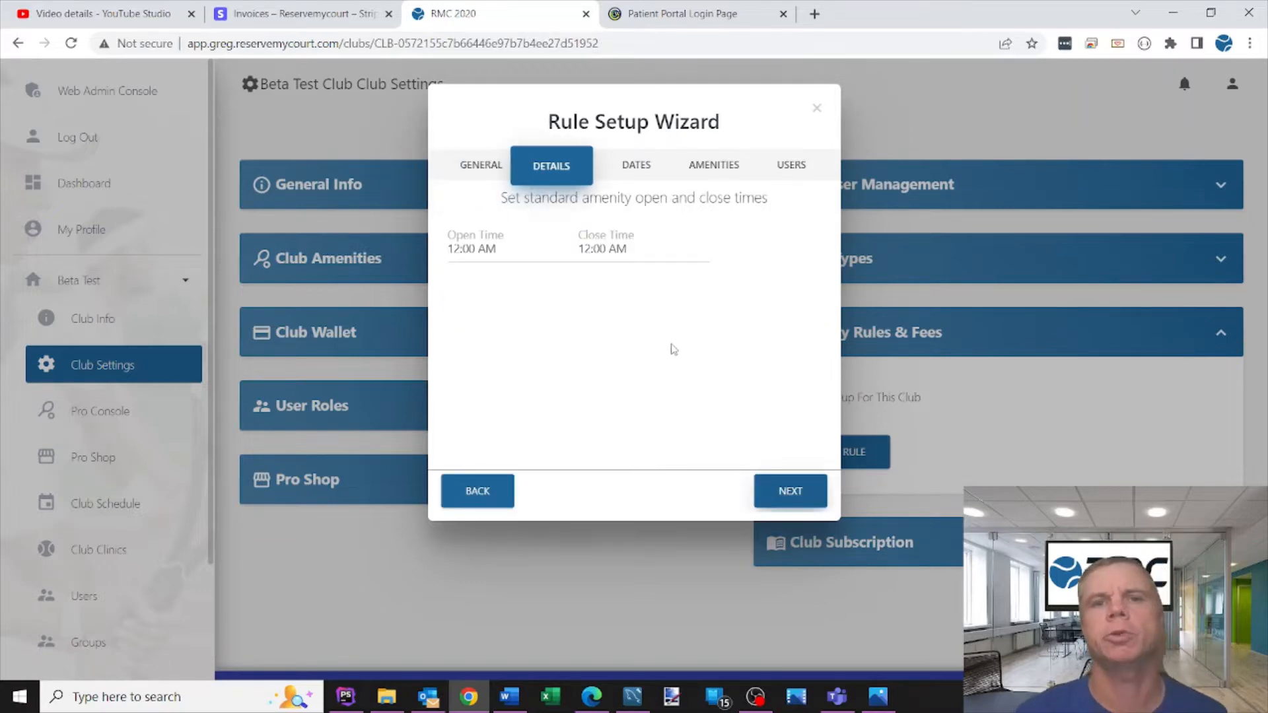
- Set the rule's open time to 8:00 AM
left_click(492, 249)
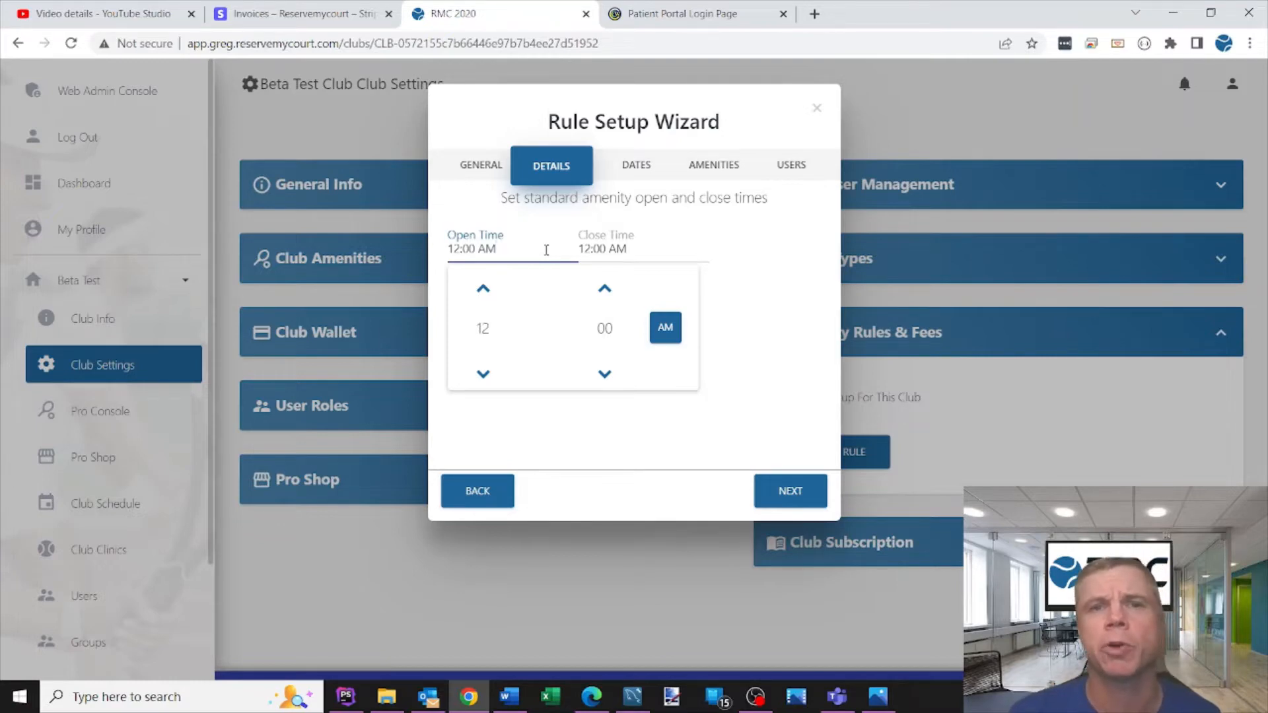
left_click(488, 298)
left_click(488, 298)
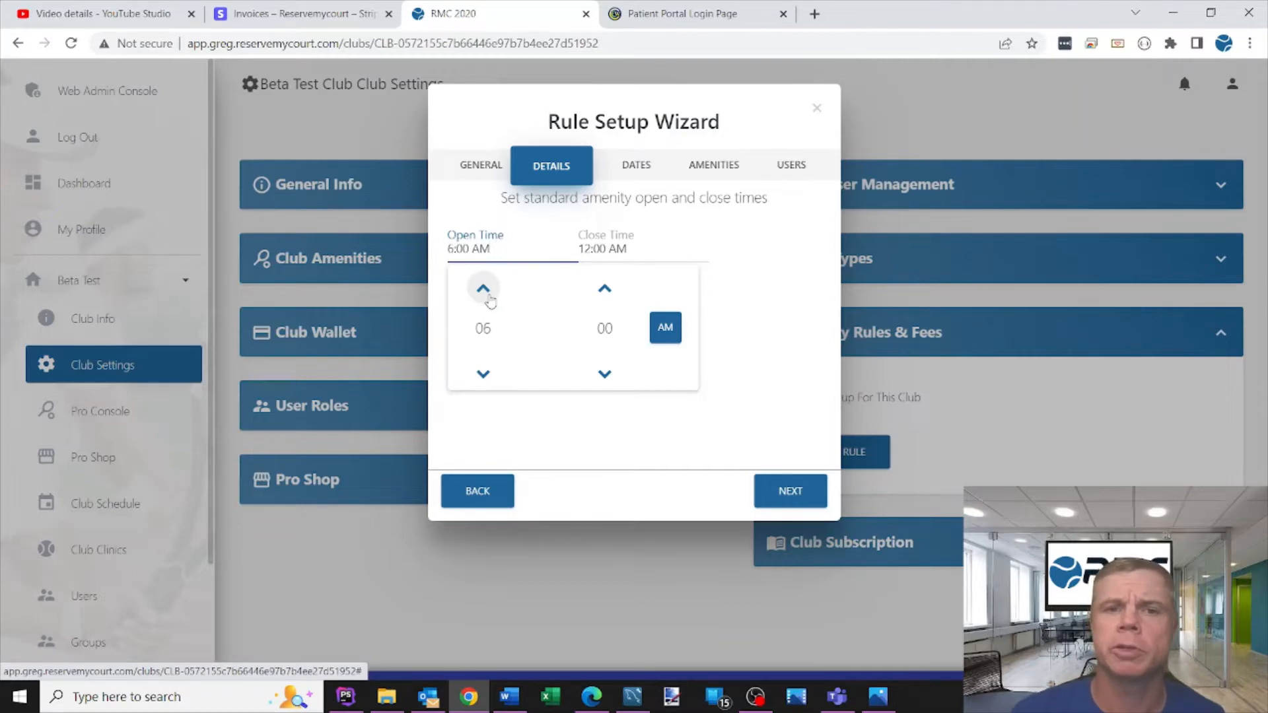
left_click(489, 297)
left_click(488, 297)
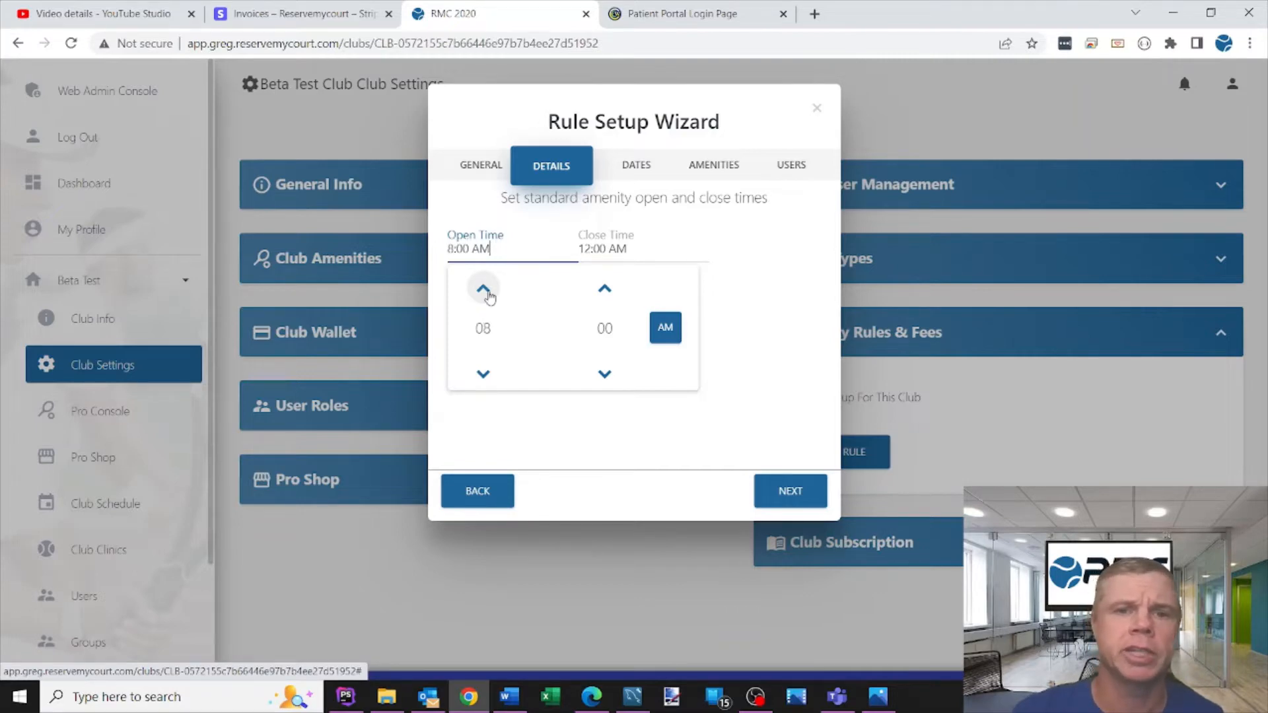
- Set the close time to 11:00 PM and continue to the dates page
left_click(603, 250)
left_click(614, 288)
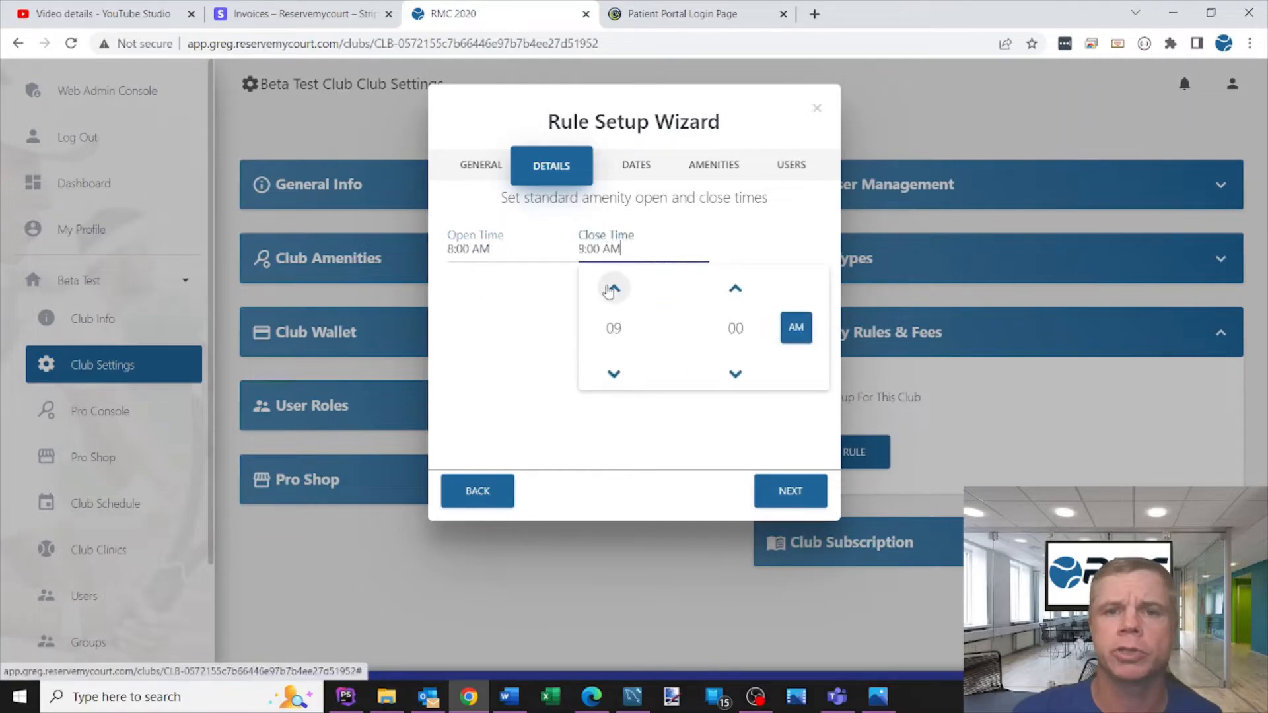
left_click(613, 288)
left_click(796, 328)
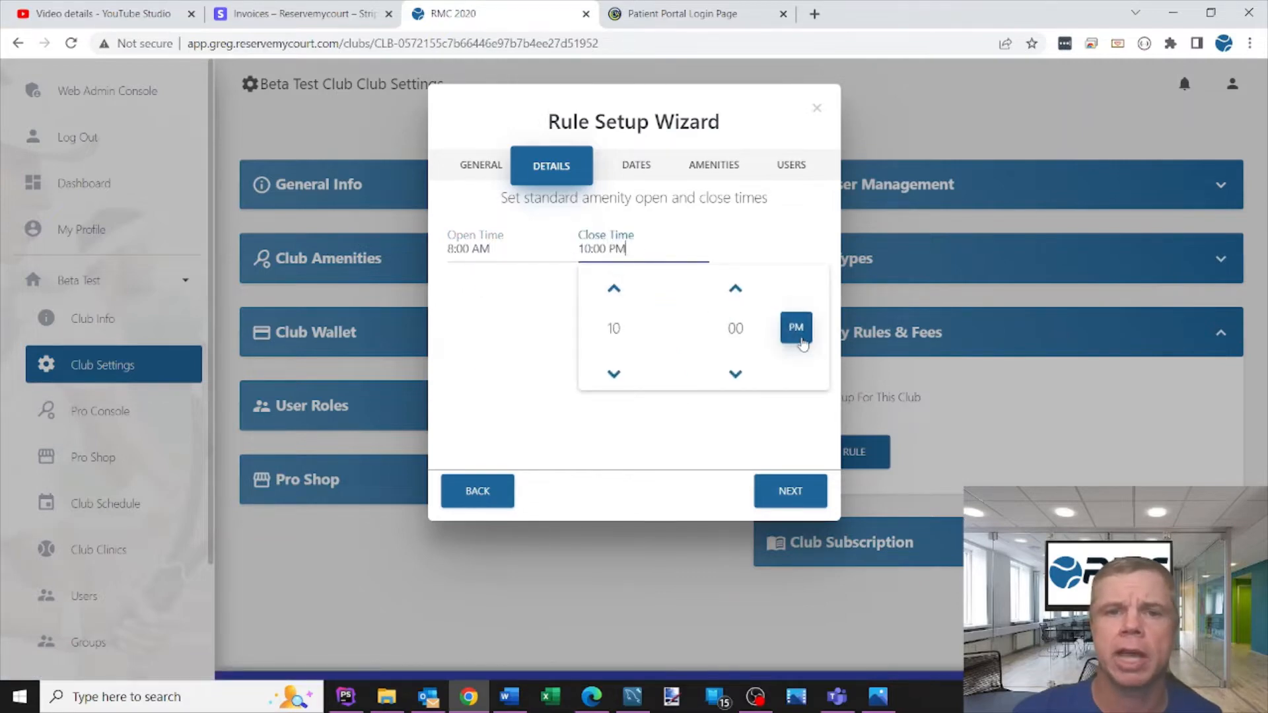
left_click(613, 289)
left_click(481, 343)
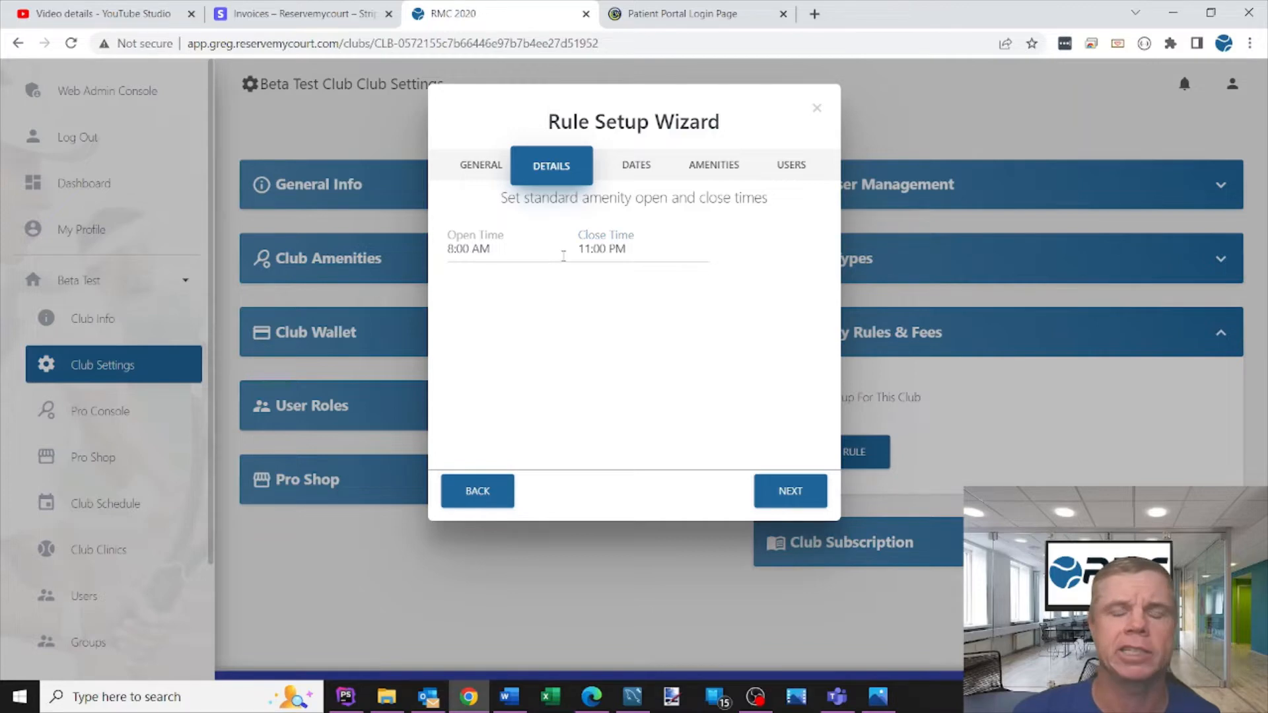
left_click(783, 489)
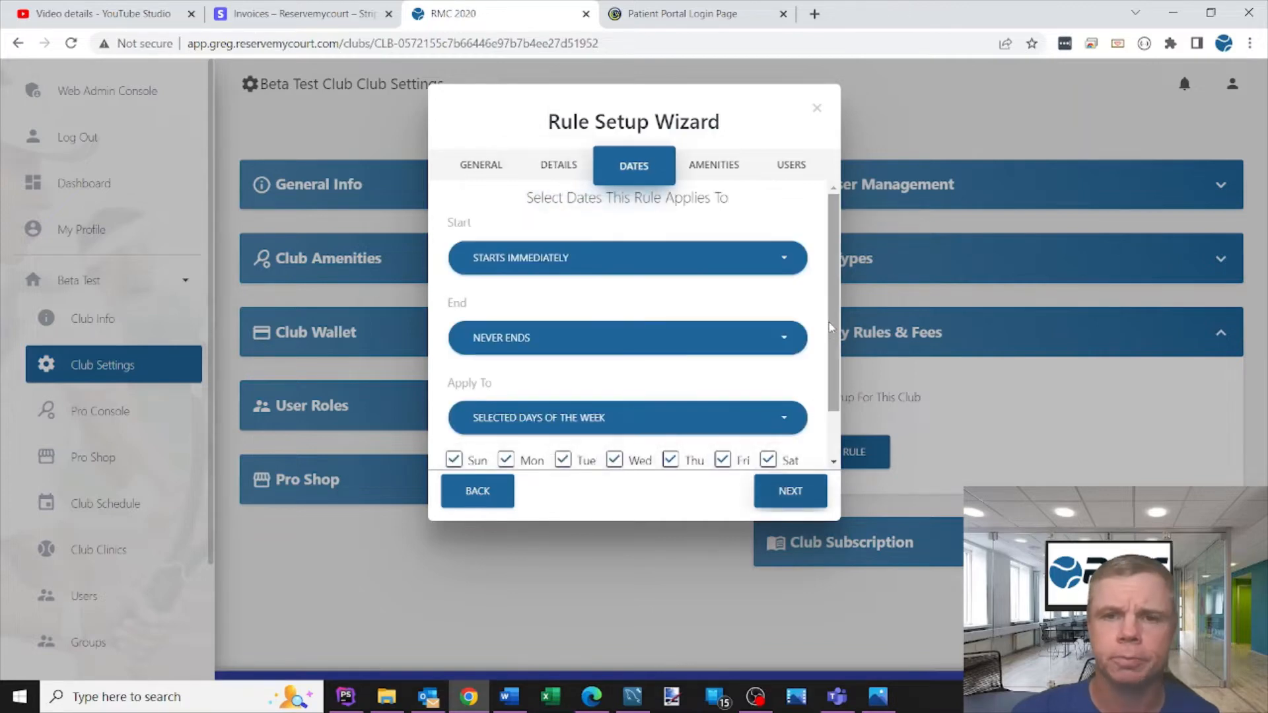
scroll(817, 396, "down", 1)
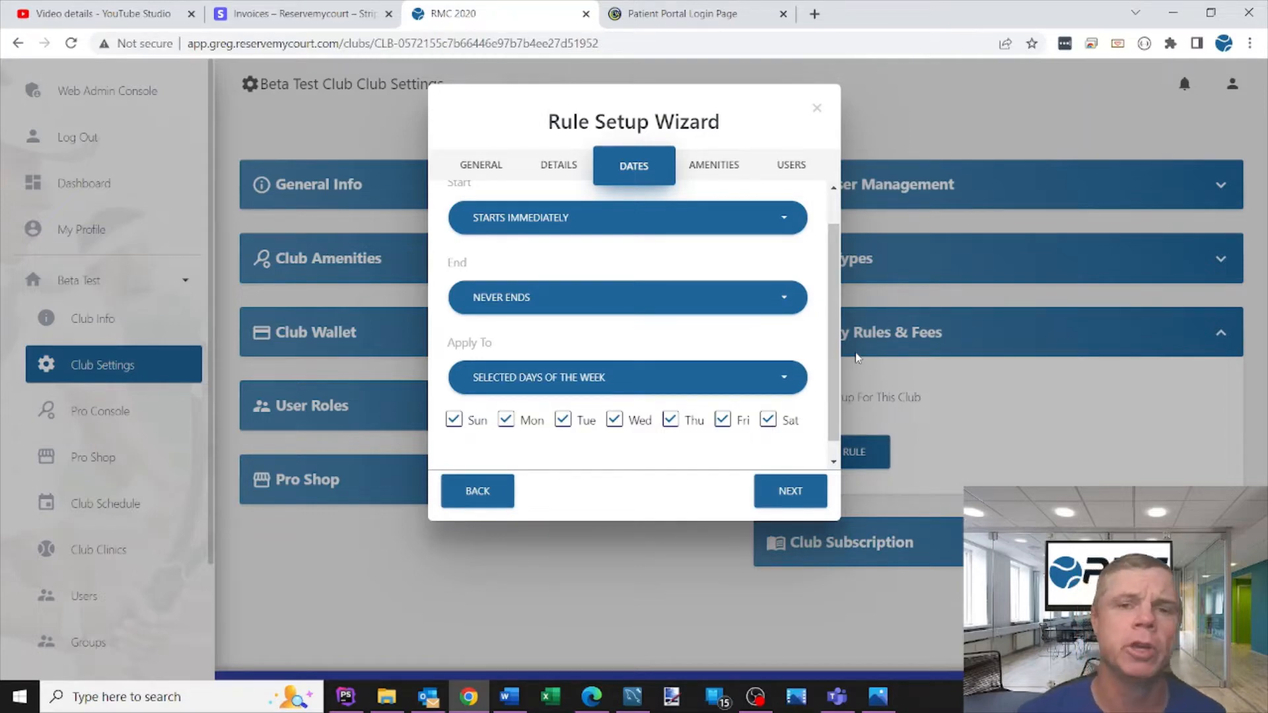
scroll(837, 284, "up", 1)
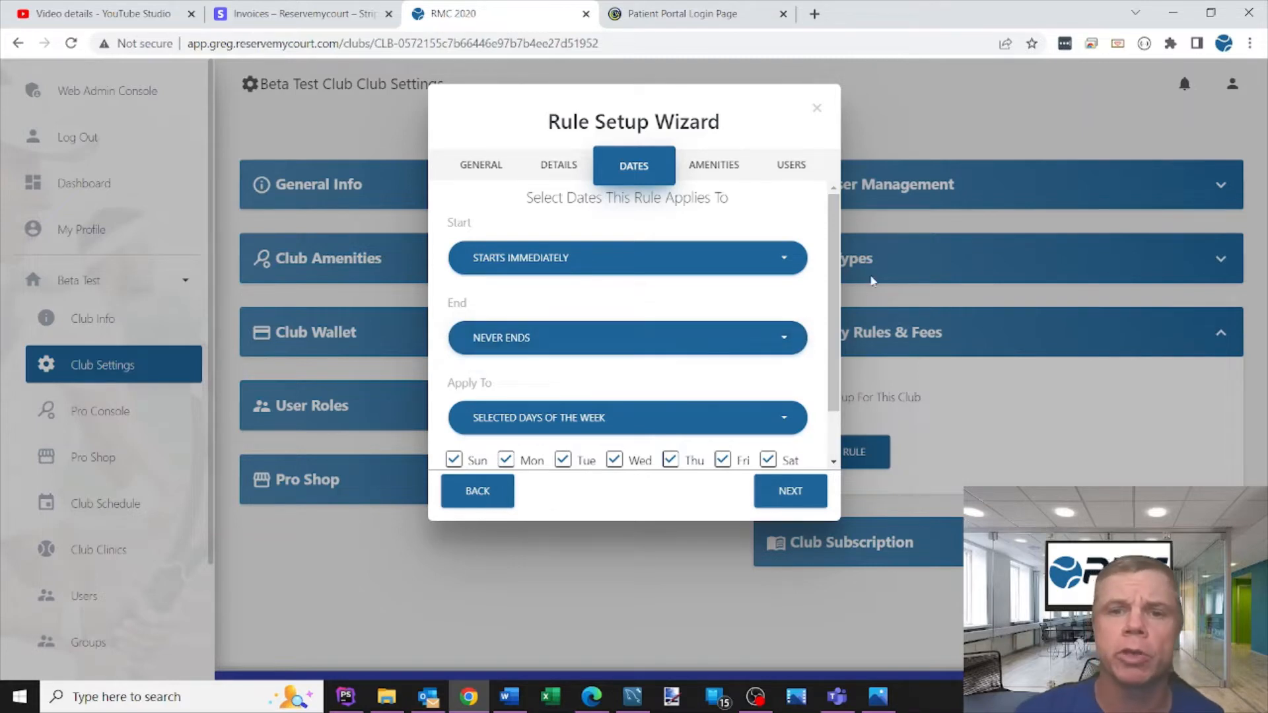
scroll(826, 324, "down", 1)
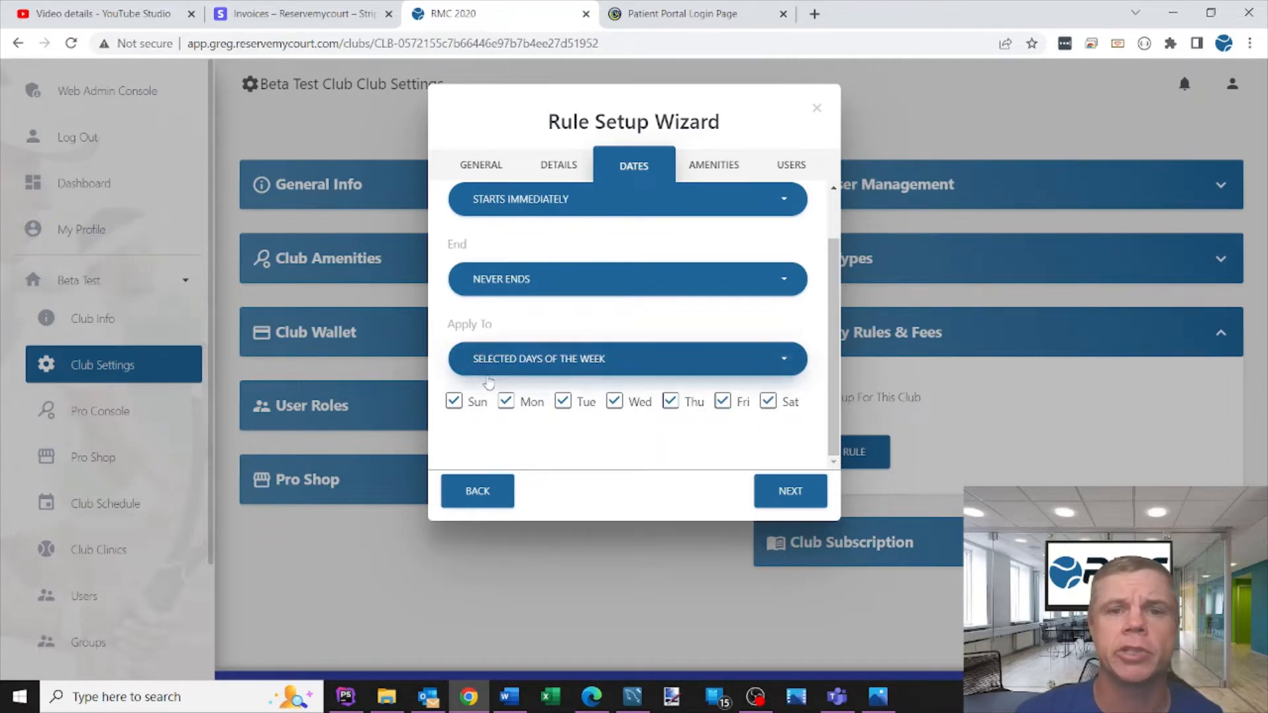
left_click(455, 401)
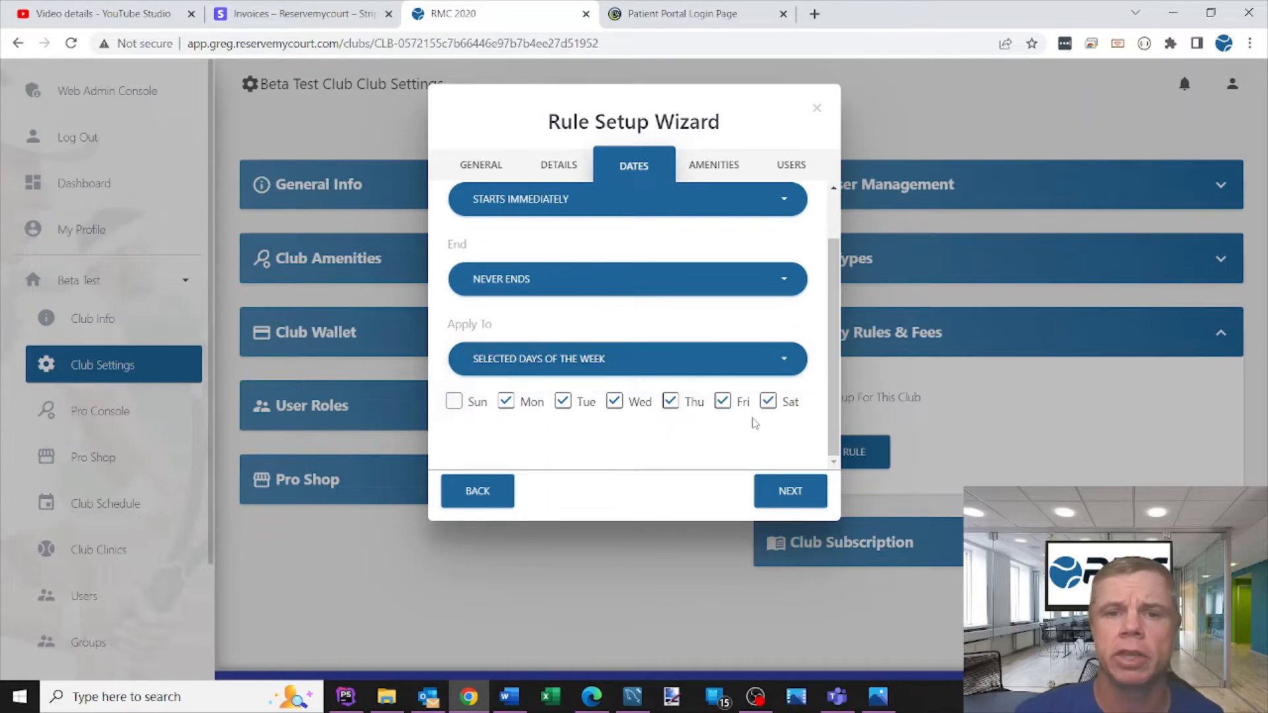
left_click(768, 401)
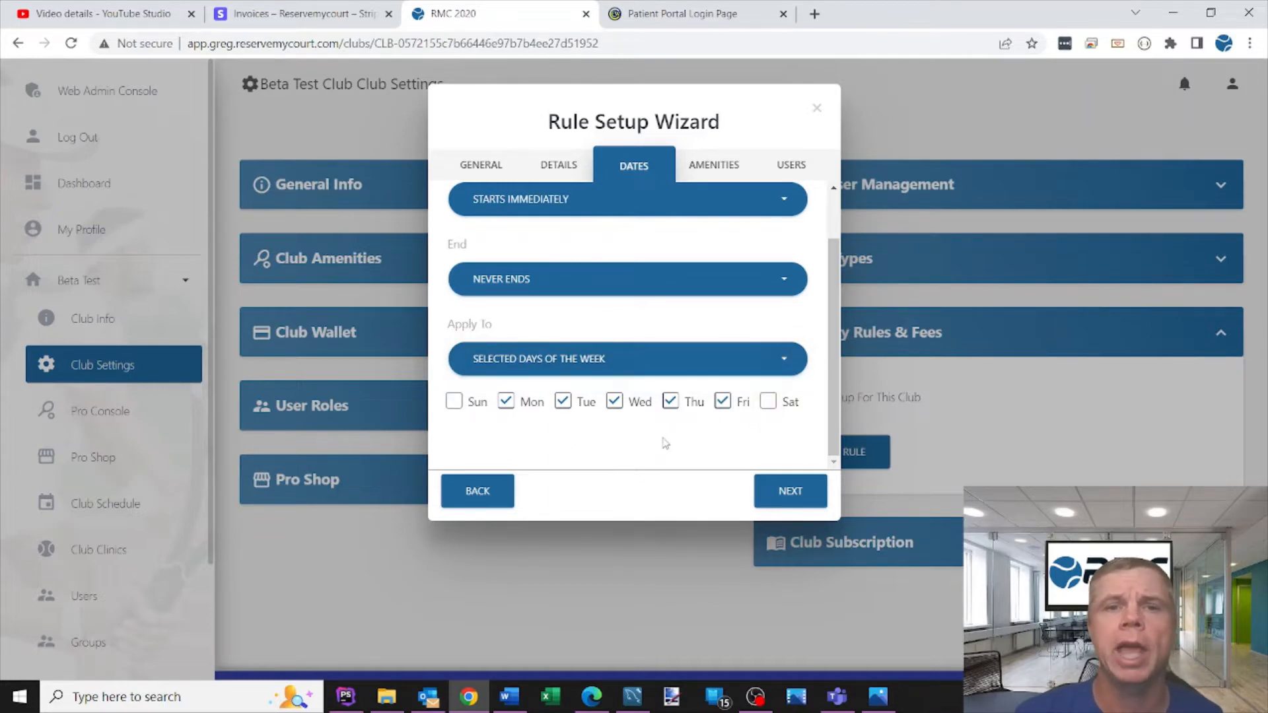
left_click(454, 401)
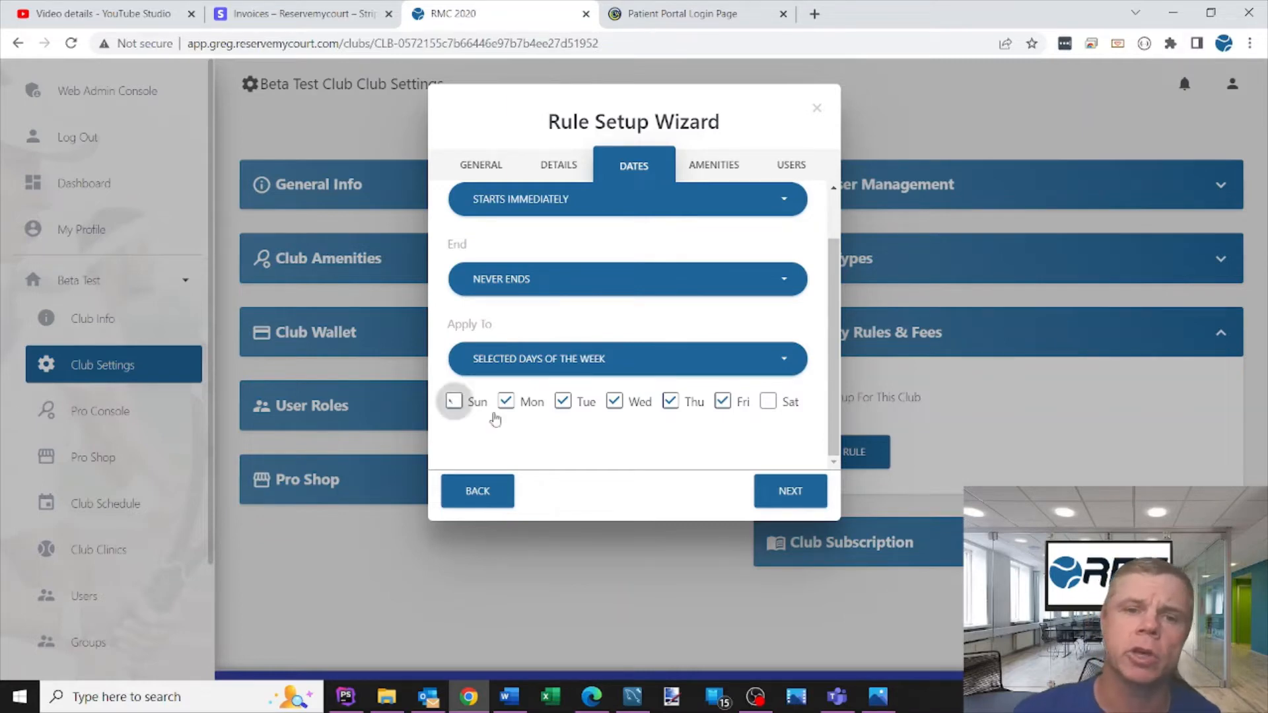
left_click(768, 402)
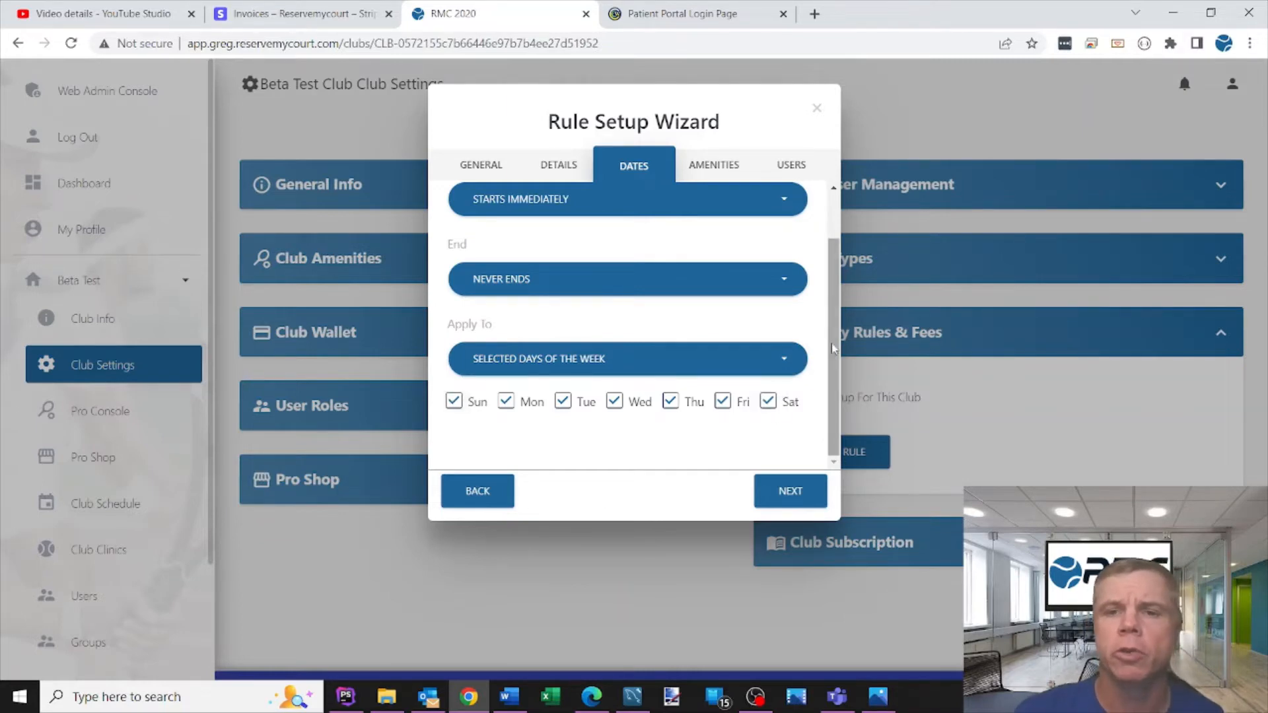
- Keep the default start, end and all seven days of the week, and continue to amenity selection
scroll(833, 344, "up", 2)
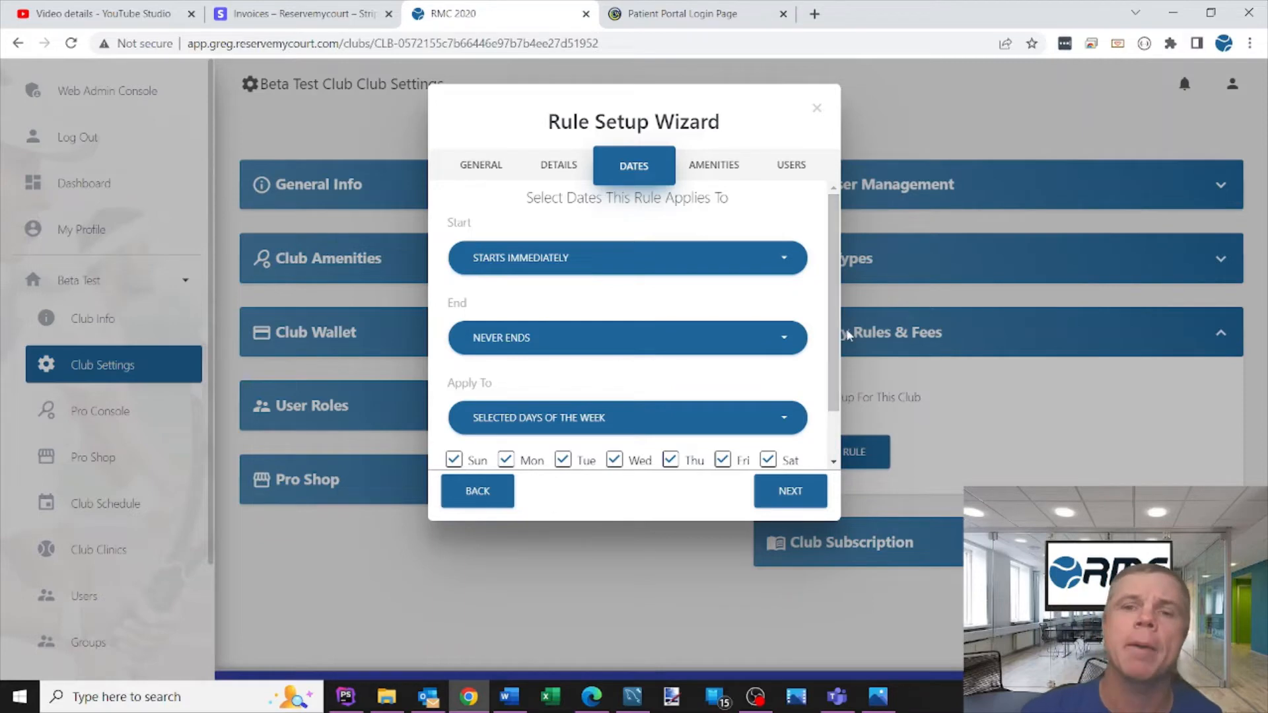
left_click_drag(834, 310, 839, 342)
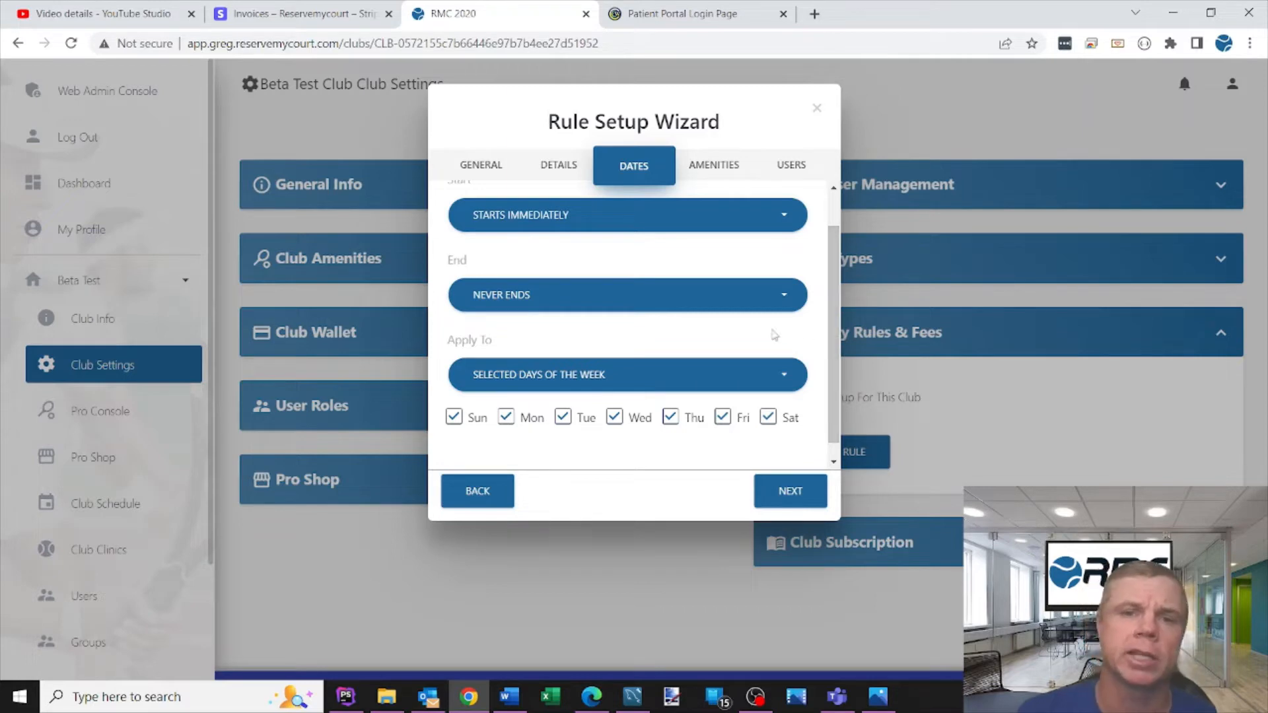
left_click_drag(833, 360, 830, 294)
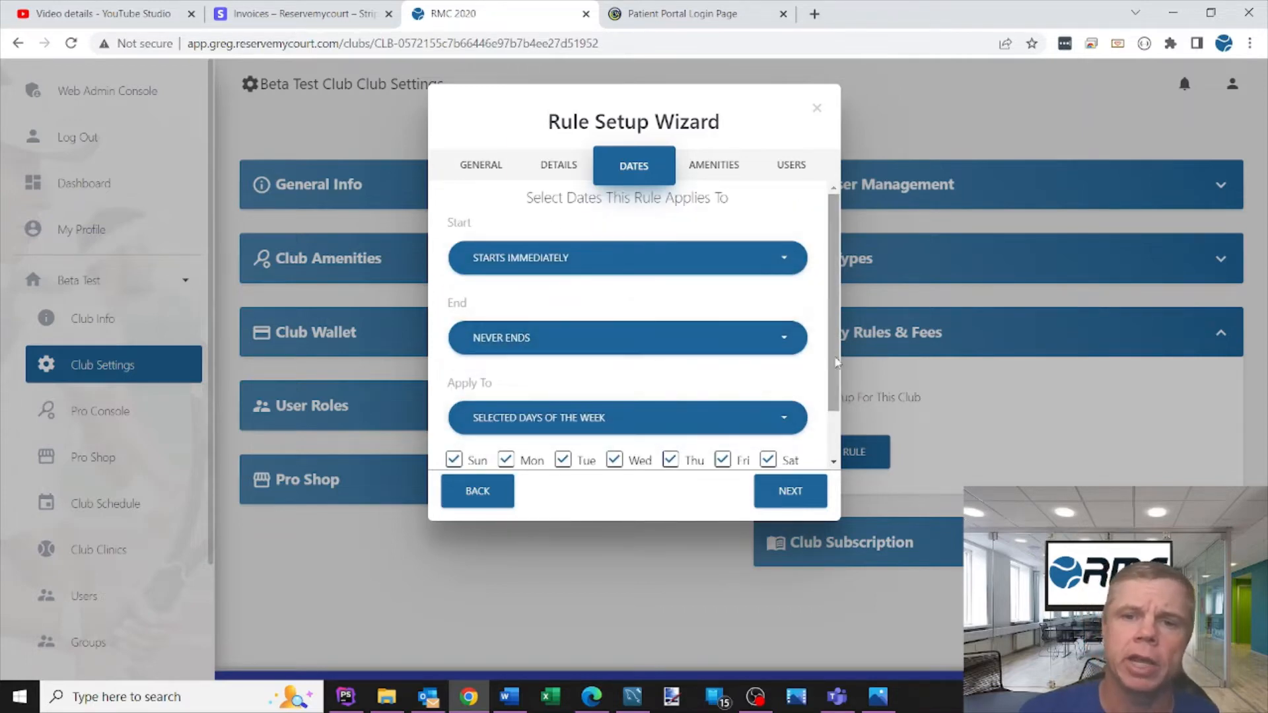
left_click_drag(834, 363, 841, 405)
left_click(784, 490)
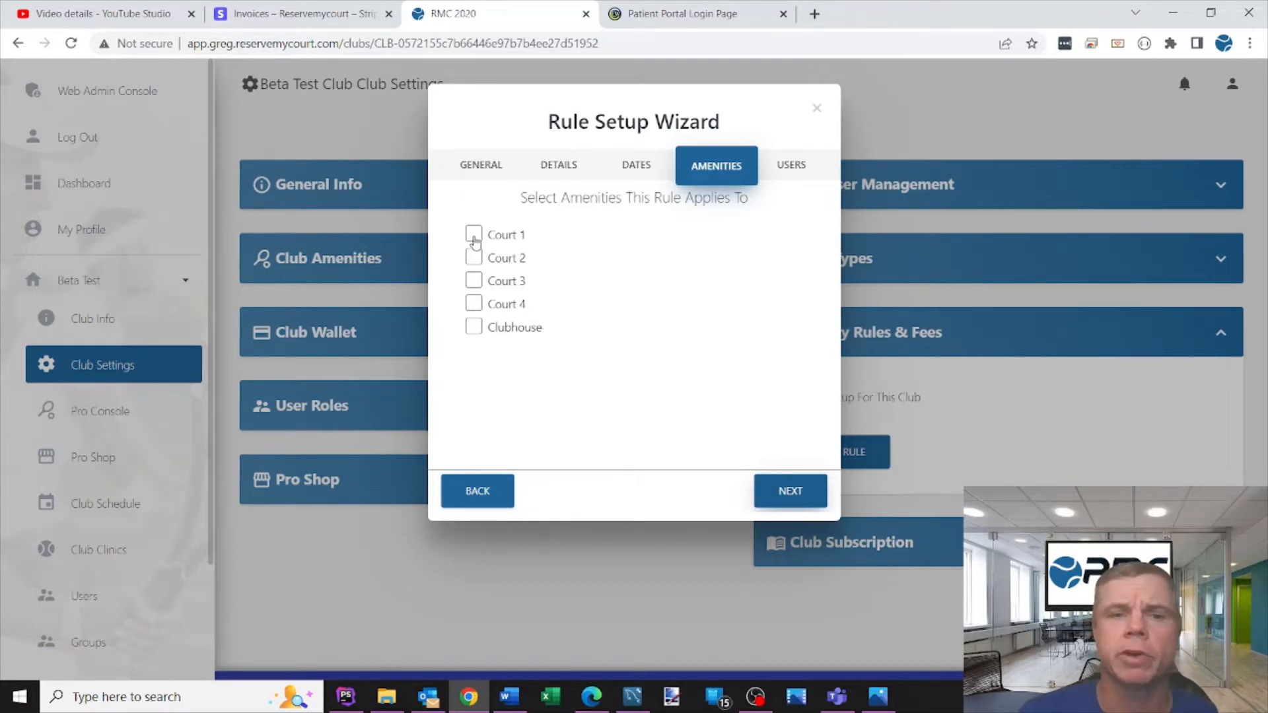
- Apply the rule to Court 2, Court 3, Court 4 and Clubhouse, leaving Court 1 out, and continue
left_click(474, 236)
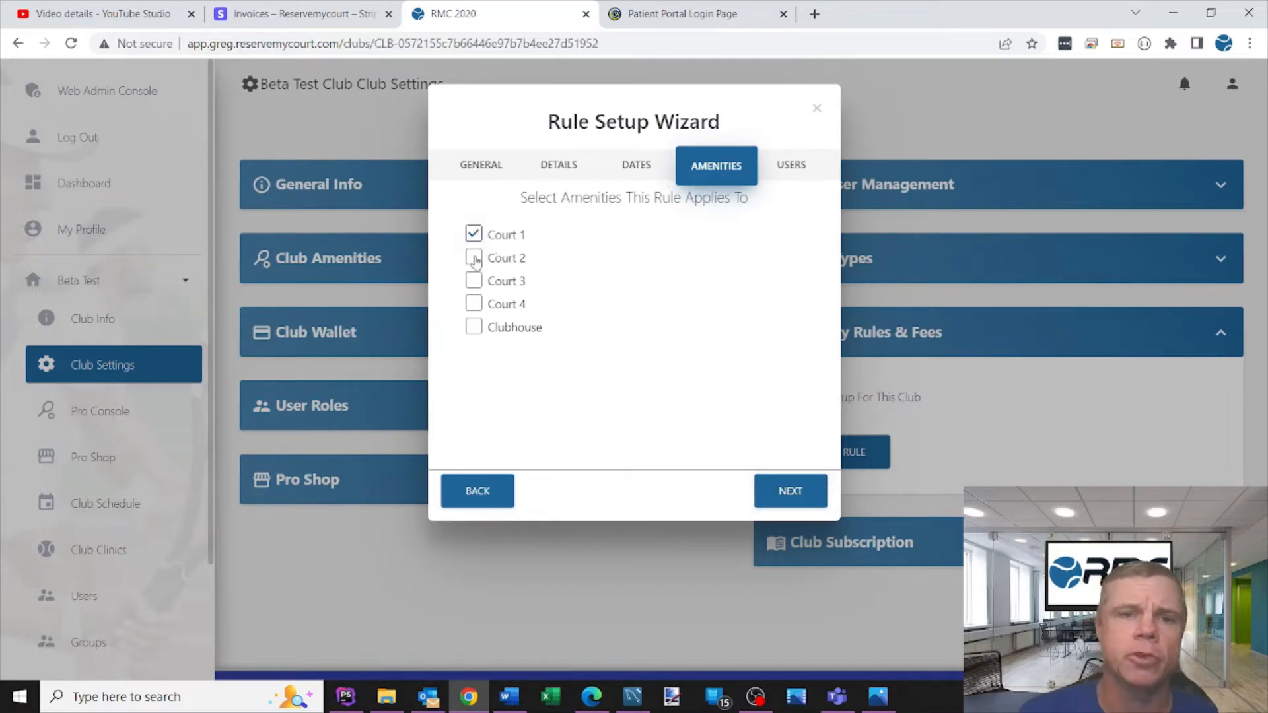
left_click(473, 257)
left_click(474, 234)
left_click(474, 280)
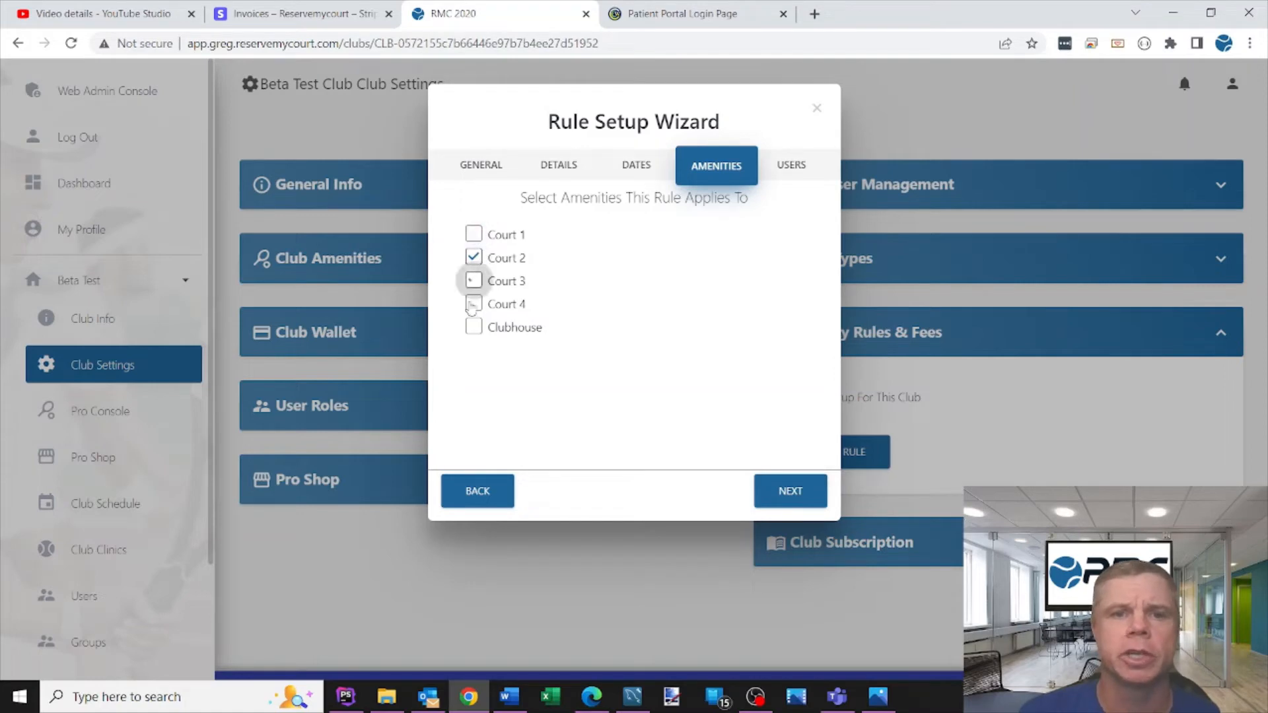
left_click(474, 303)
left_click(473, 326)
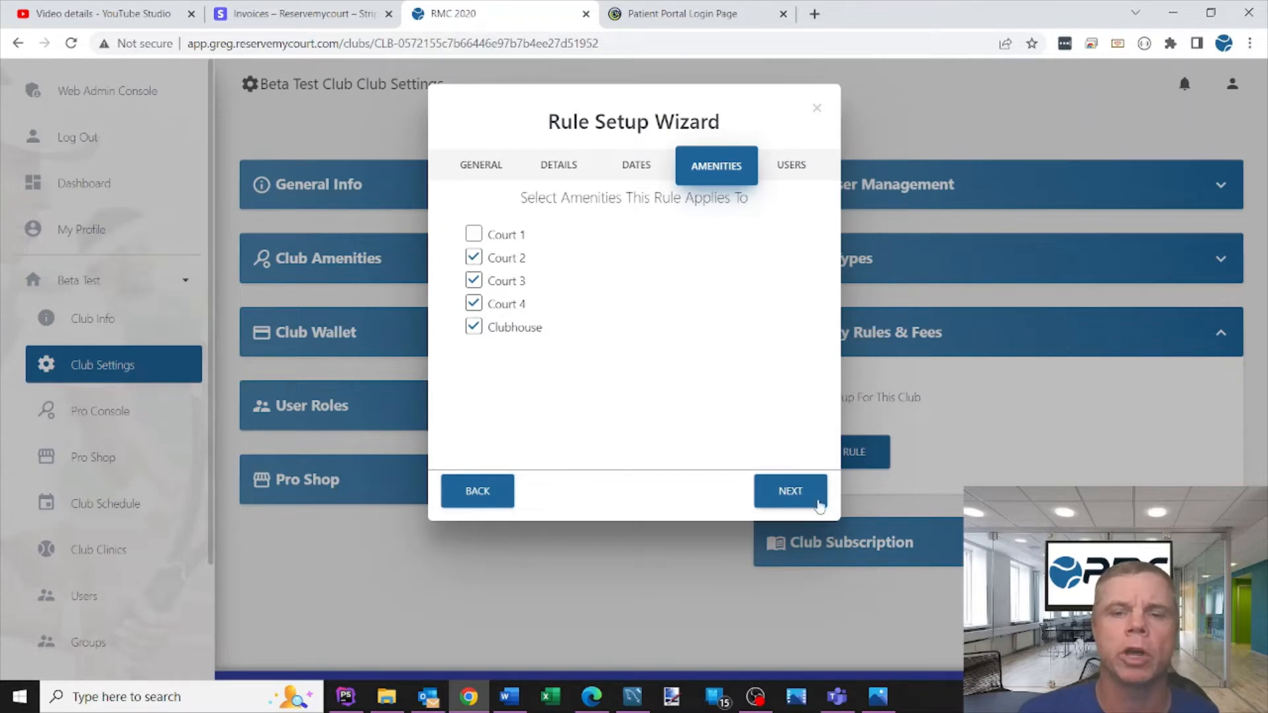
left_click(795, 491)
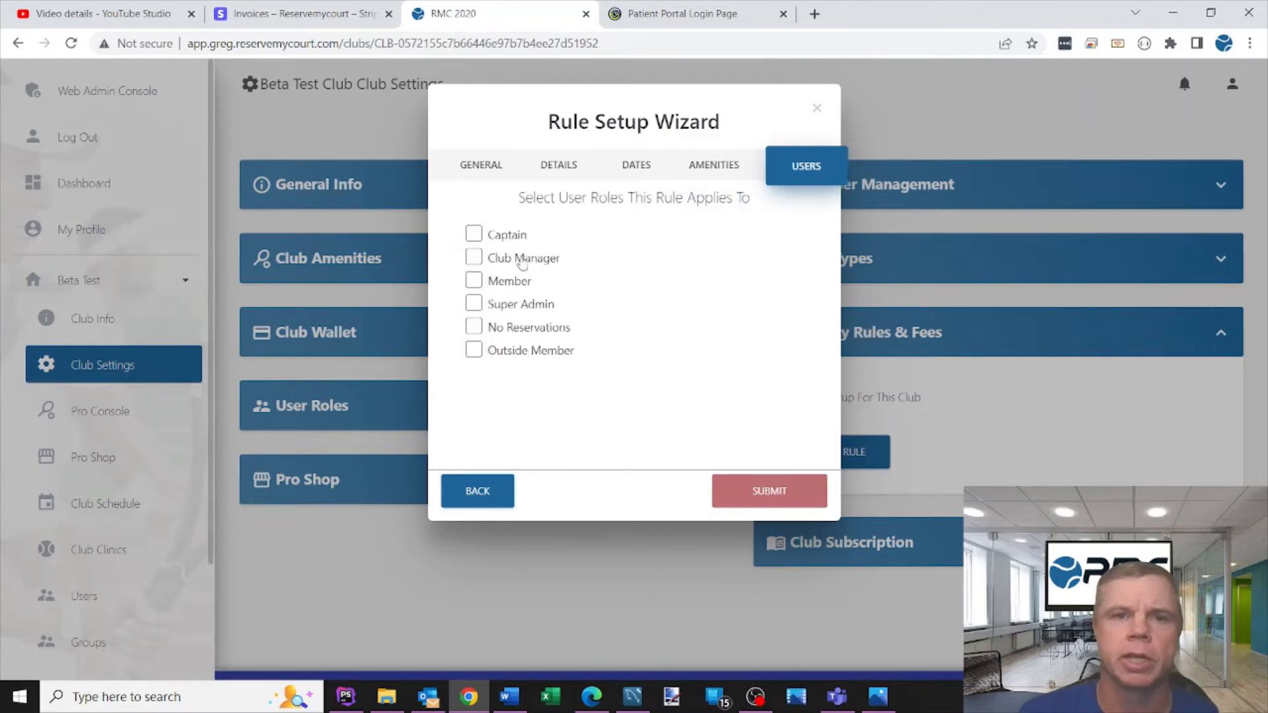
- Apply the rule to all six user roles and submit the rule
left_click(474, 235)
left_click(474, 258)
left_click(473, 281)
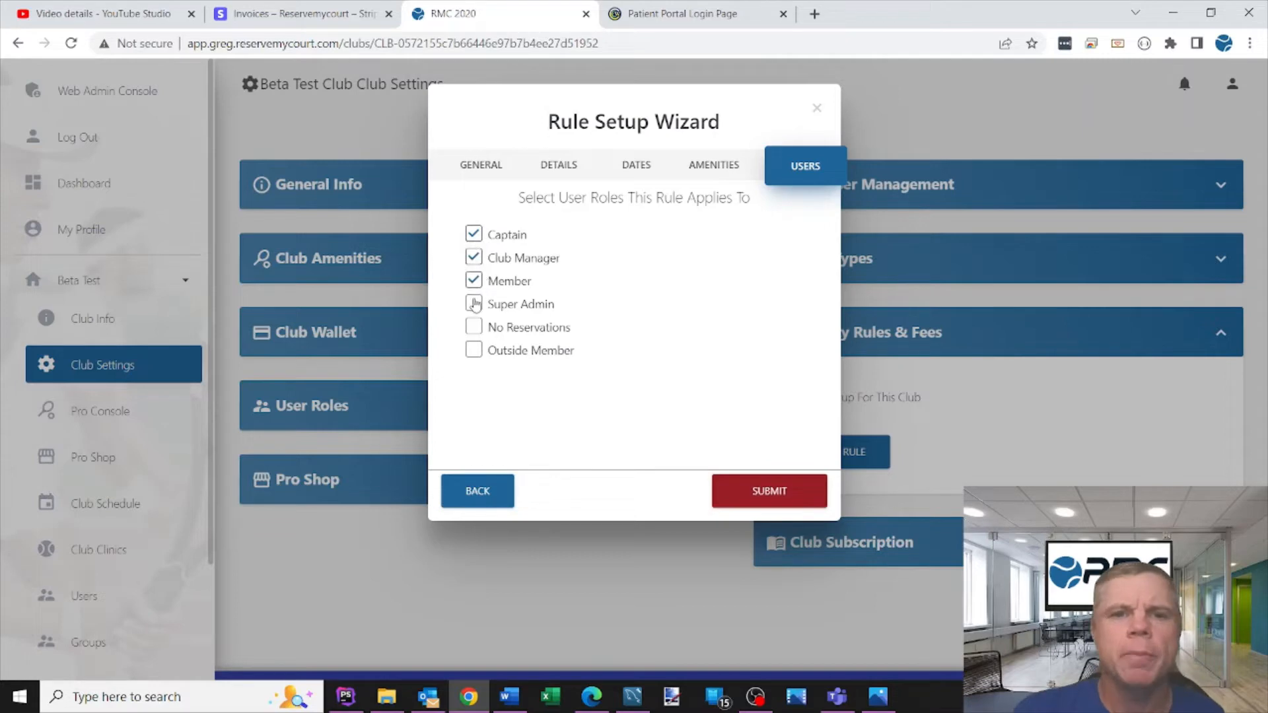
left_click(474, 304)
left_click(474, 327)
left_click(473, 350)
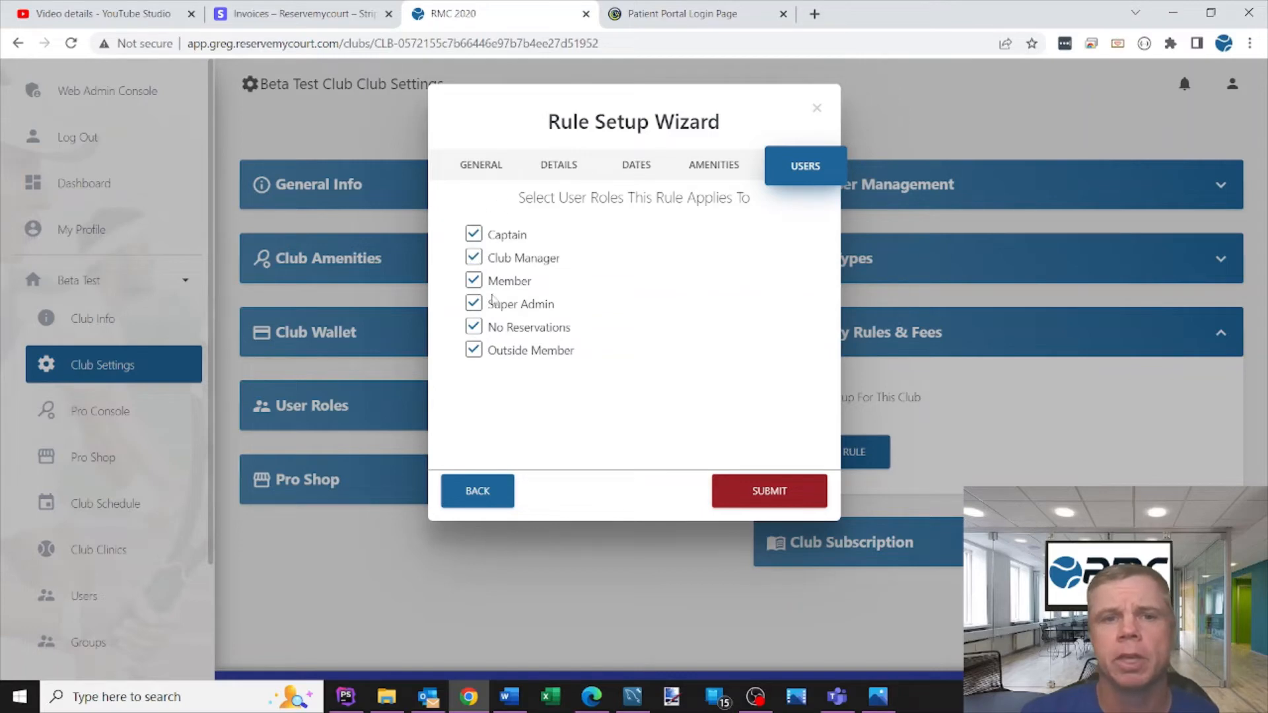
left_click(790, 495)
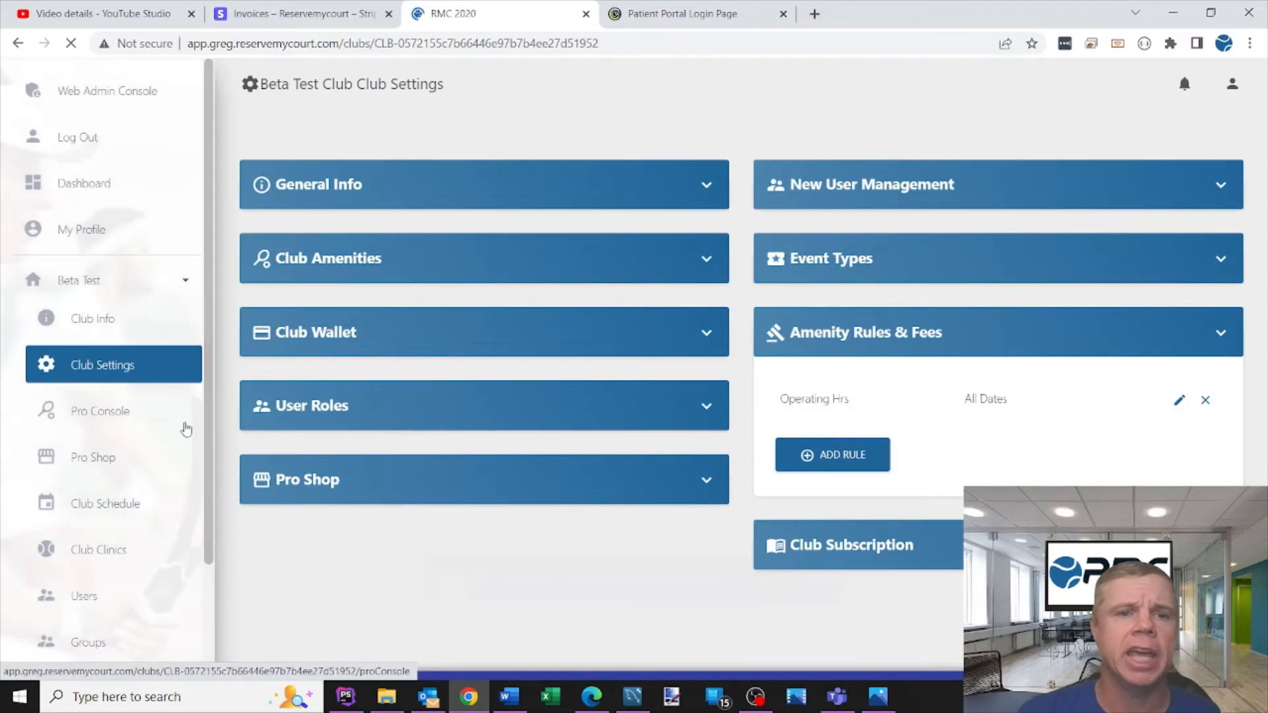
- Open the club schedule
left_click(103, 488)
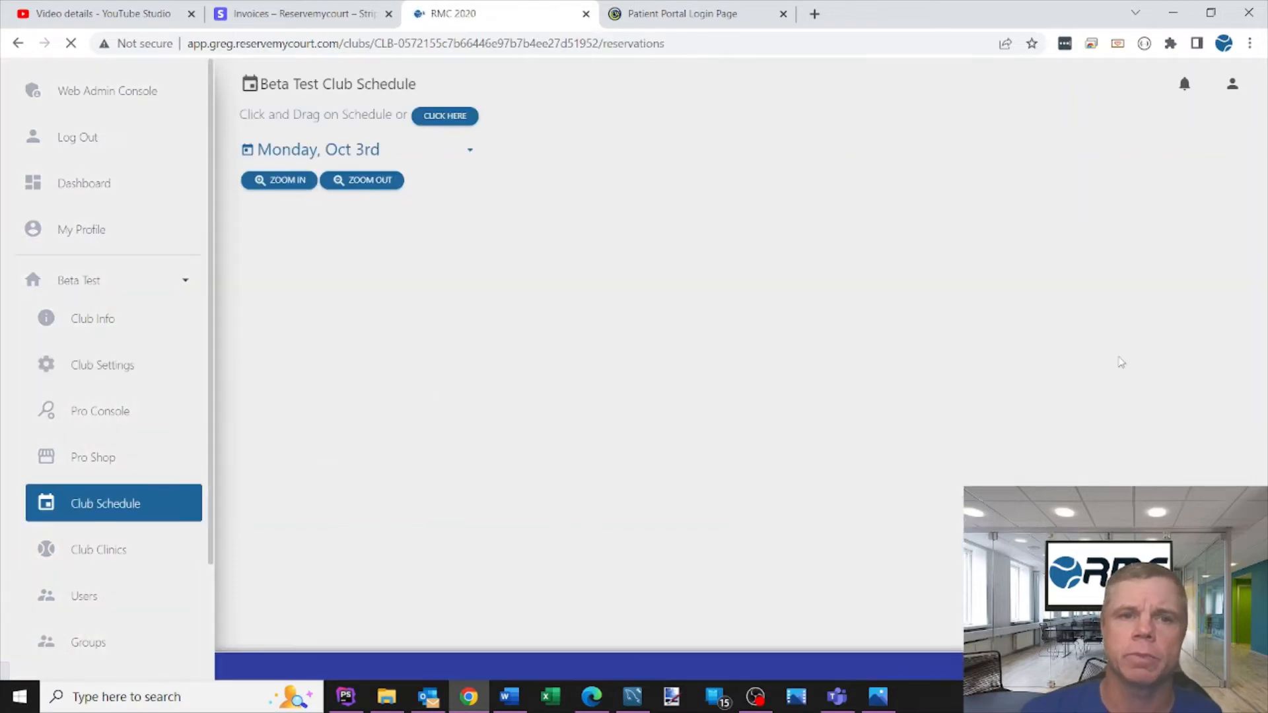
- Scroll through the Monday club schedule to review the operating-hours blocking on each court
left_click_drag(1234, 528, 1222, 224)
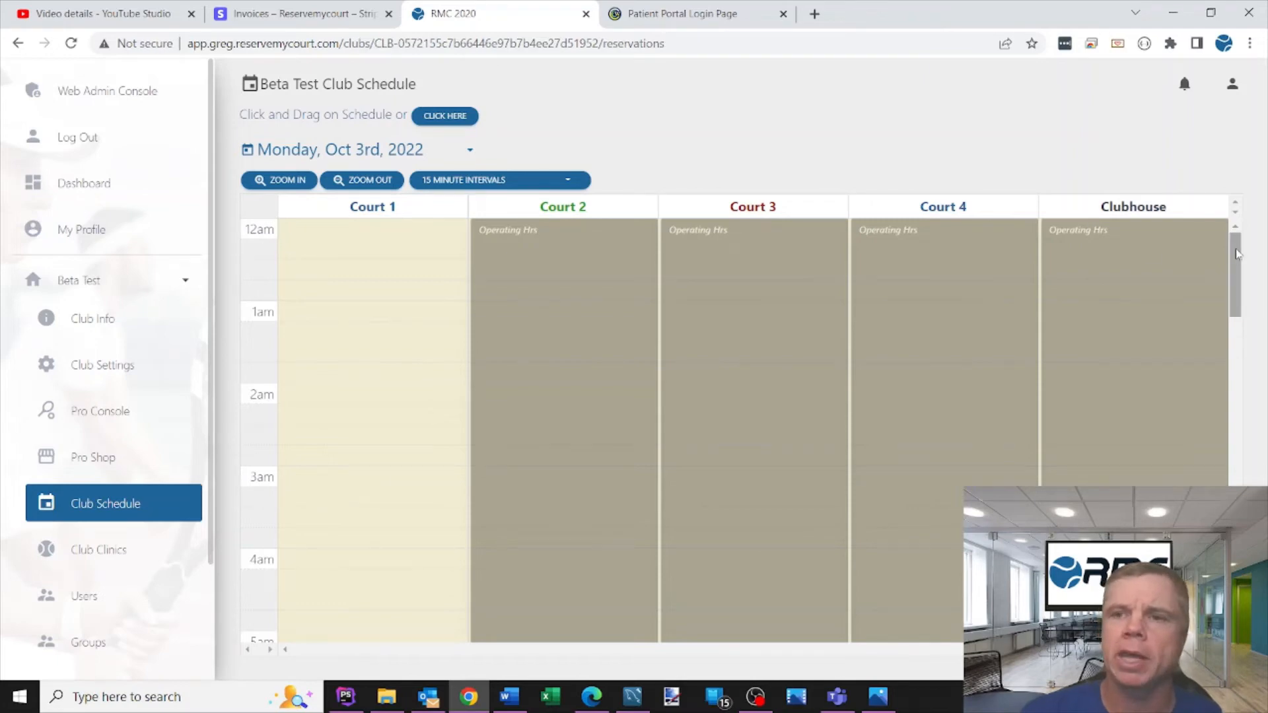
left_click_drag(1235, 314, 1265, 621)
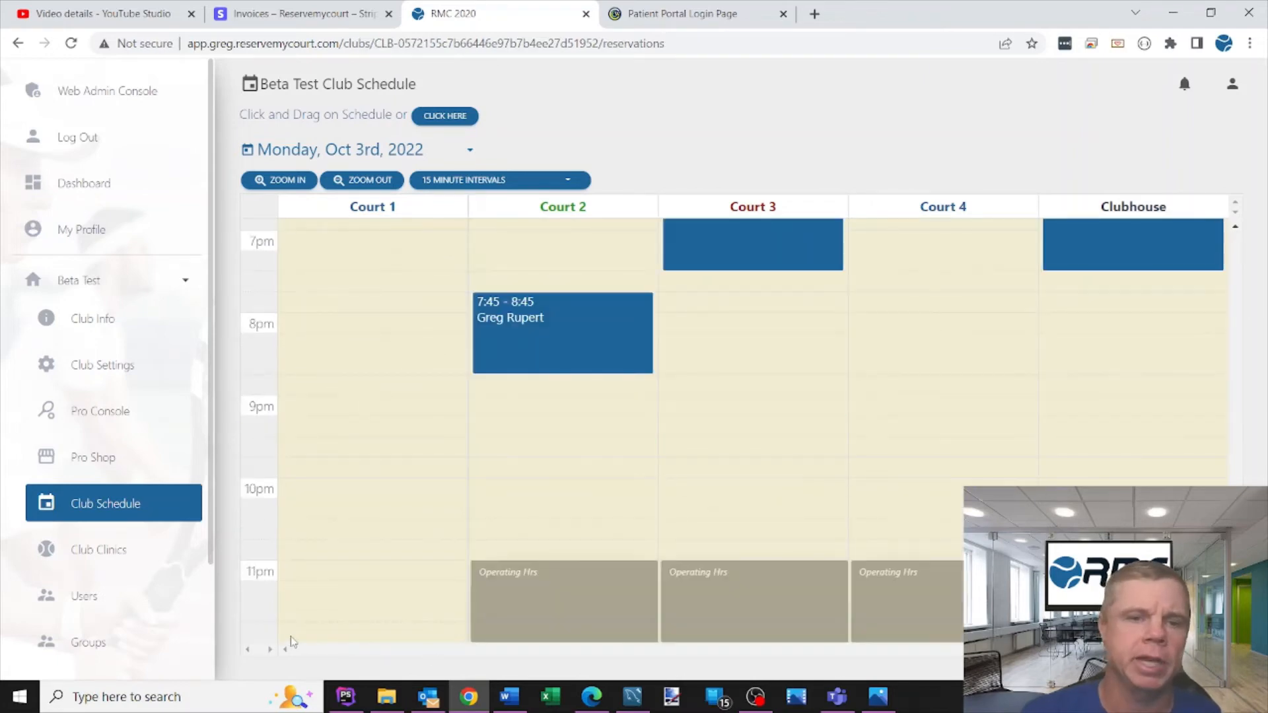
left_click_drag(1235, 578, 1237, 203)
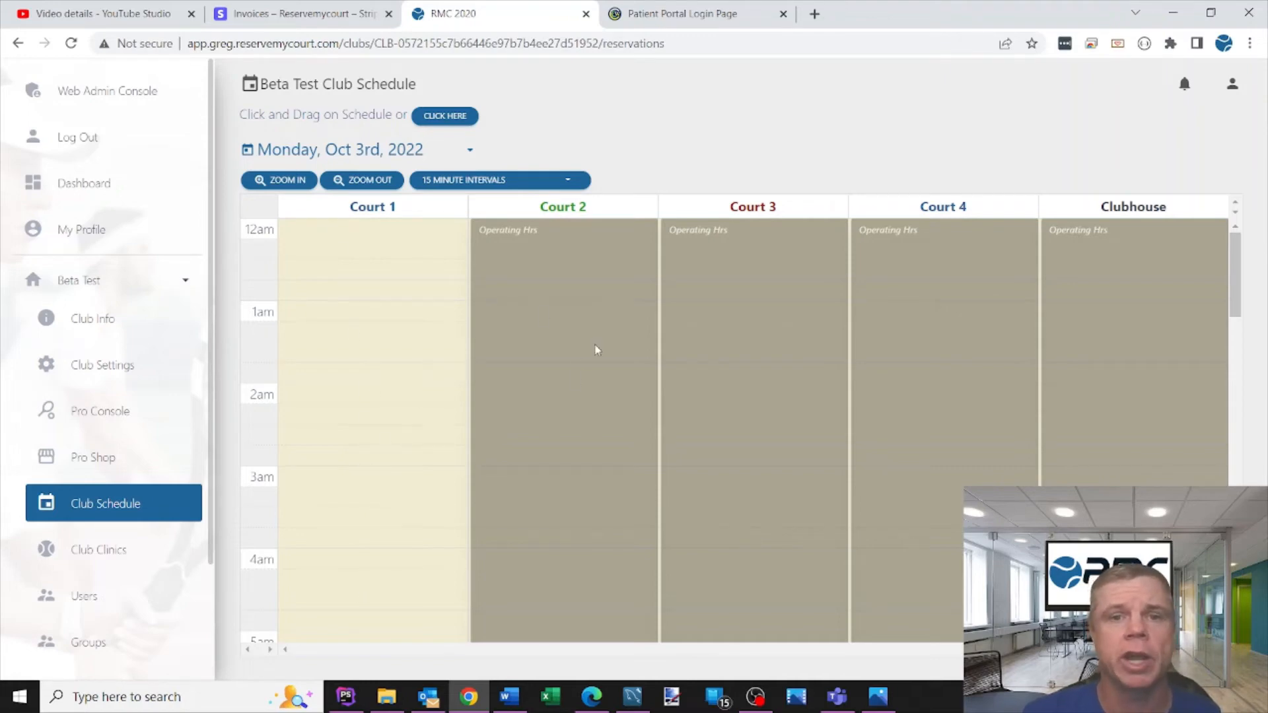
left_click_drag(1237, 297, 1239, 283)
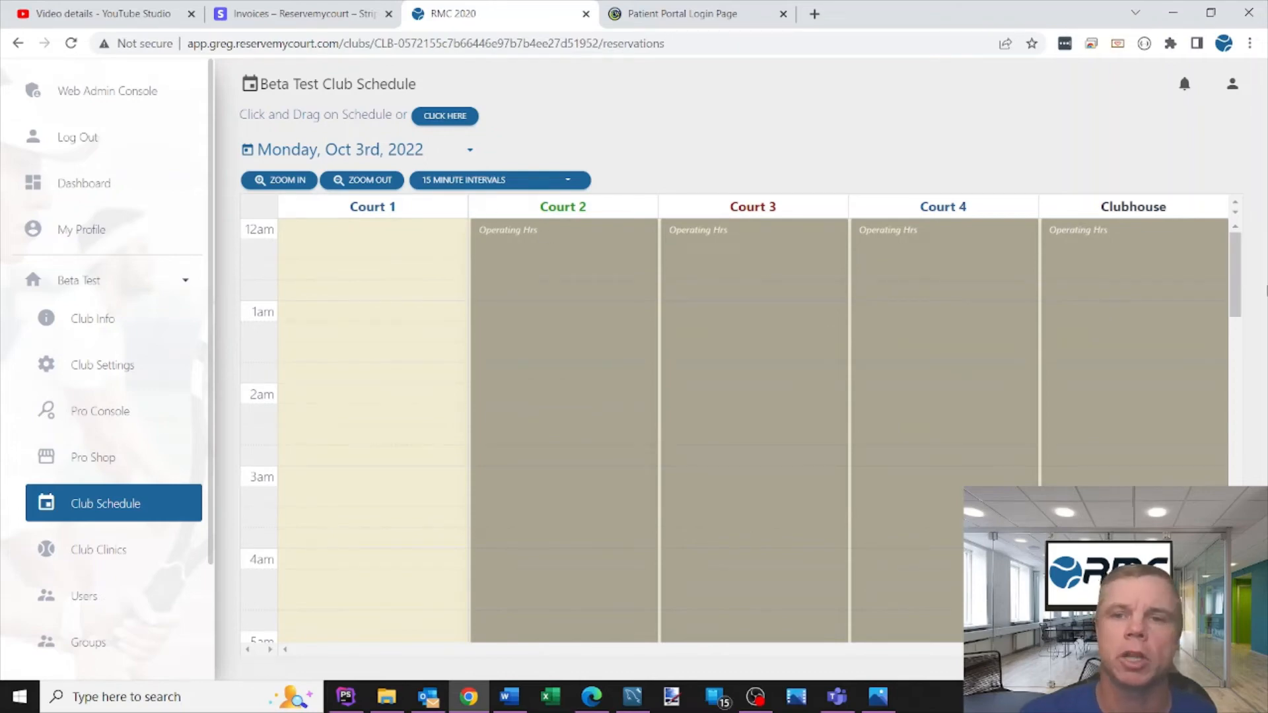
left_click_drag(1237, 278, 1241, 360)
scroll(506, 474, "down", 2)
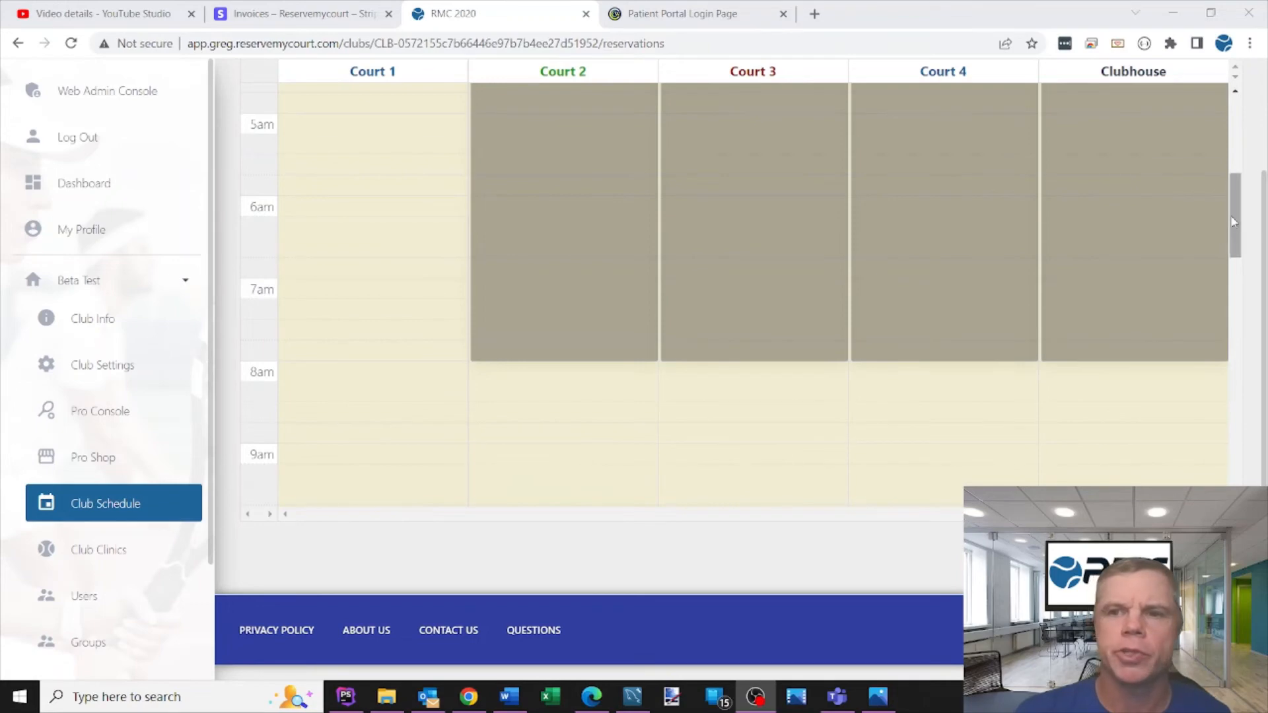
left_click_drag(1234, 223, 1238, 99)
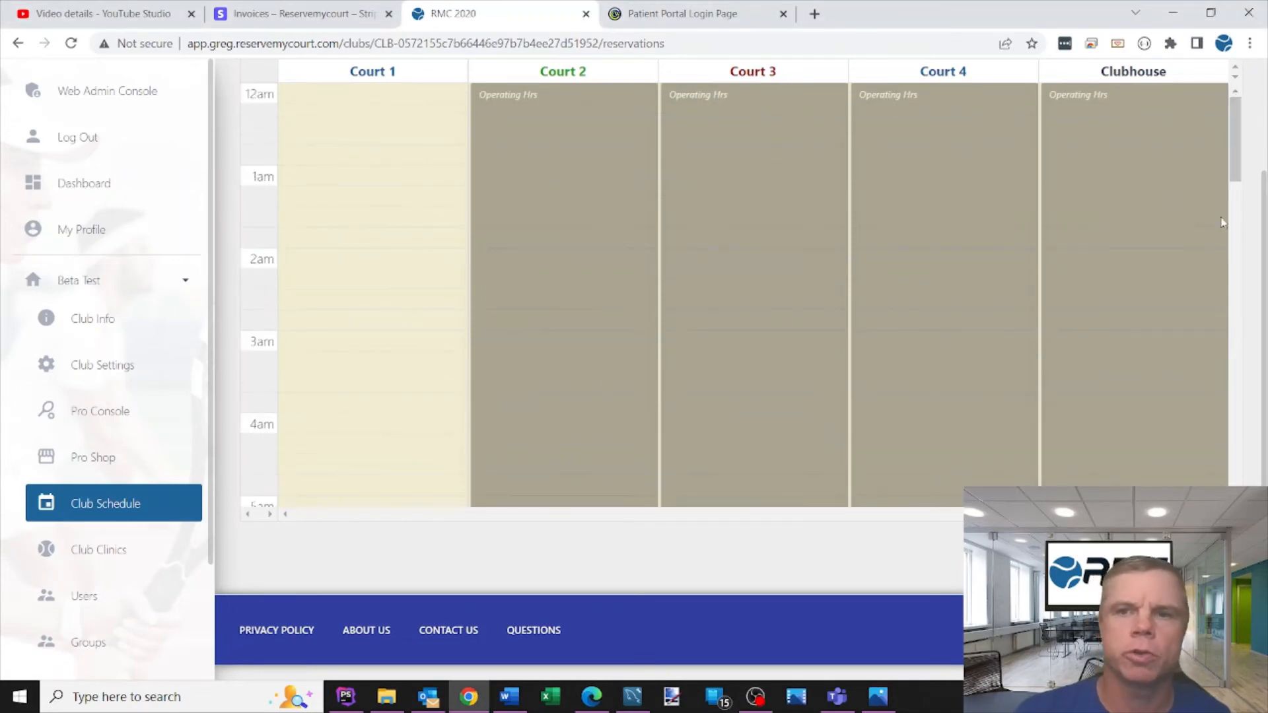
scroll(1261, 330, "up", 2)
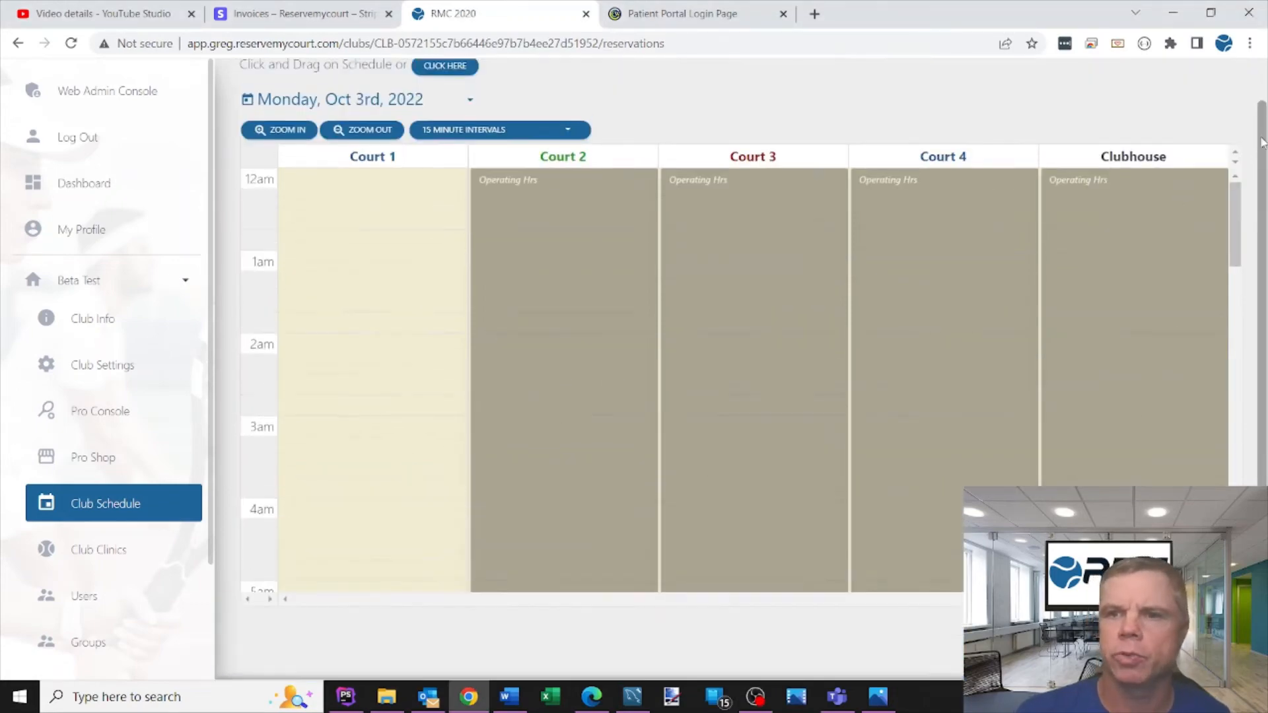
- Switch the schedule to Tuesday, Oct 4th, 2022 and try to book Court 2 during its closed early-morning hours, then close the wizard
left_click(339, 146)
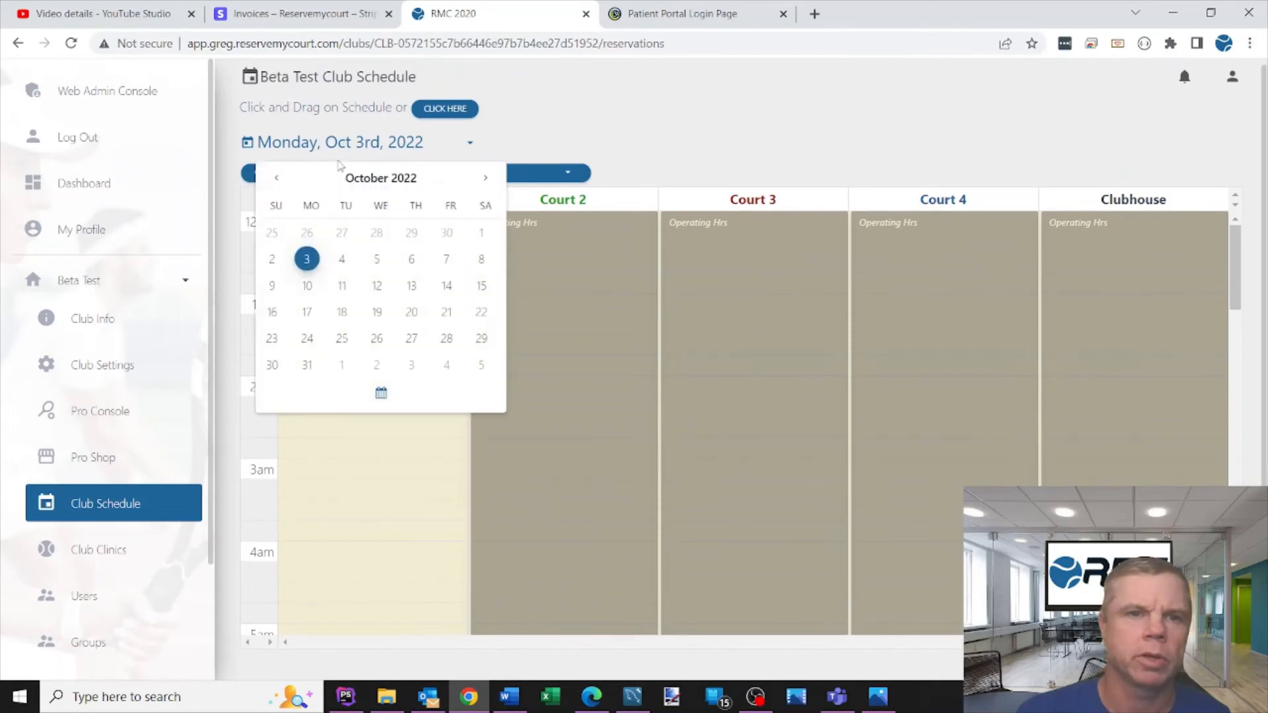
left_click(339, 257)
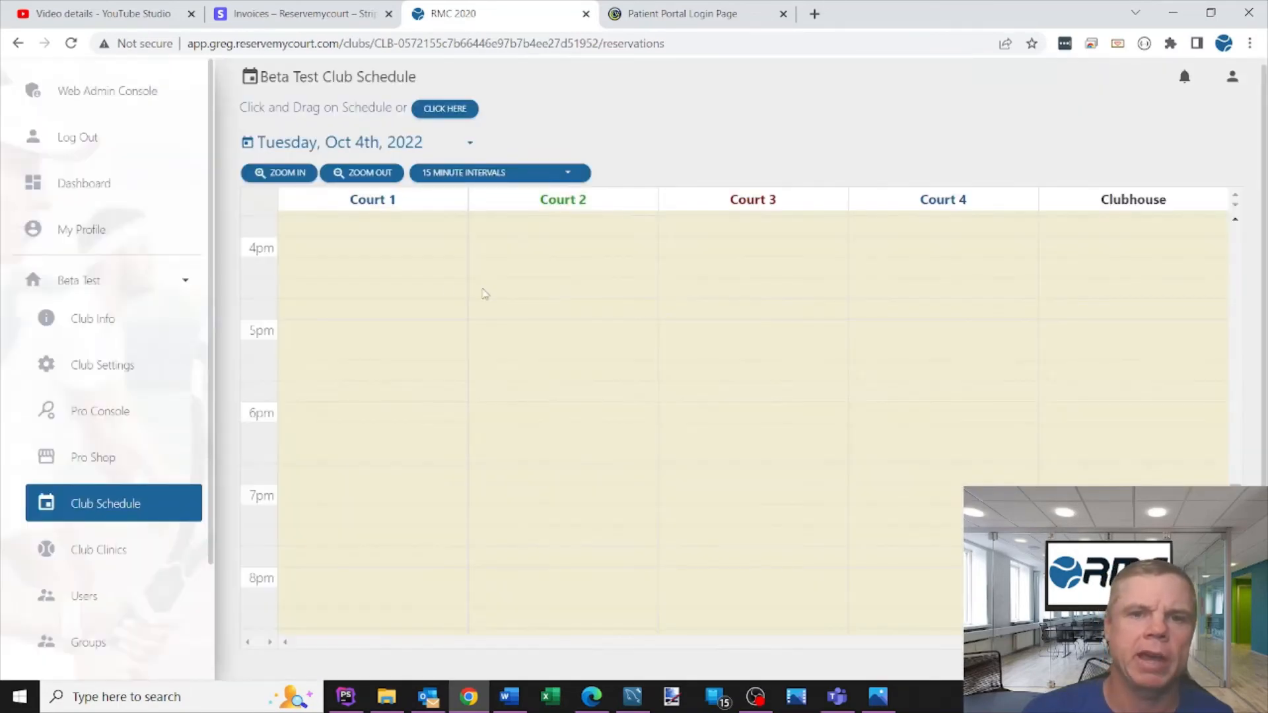
left_click_drag(1236, 528, 1222, 188)
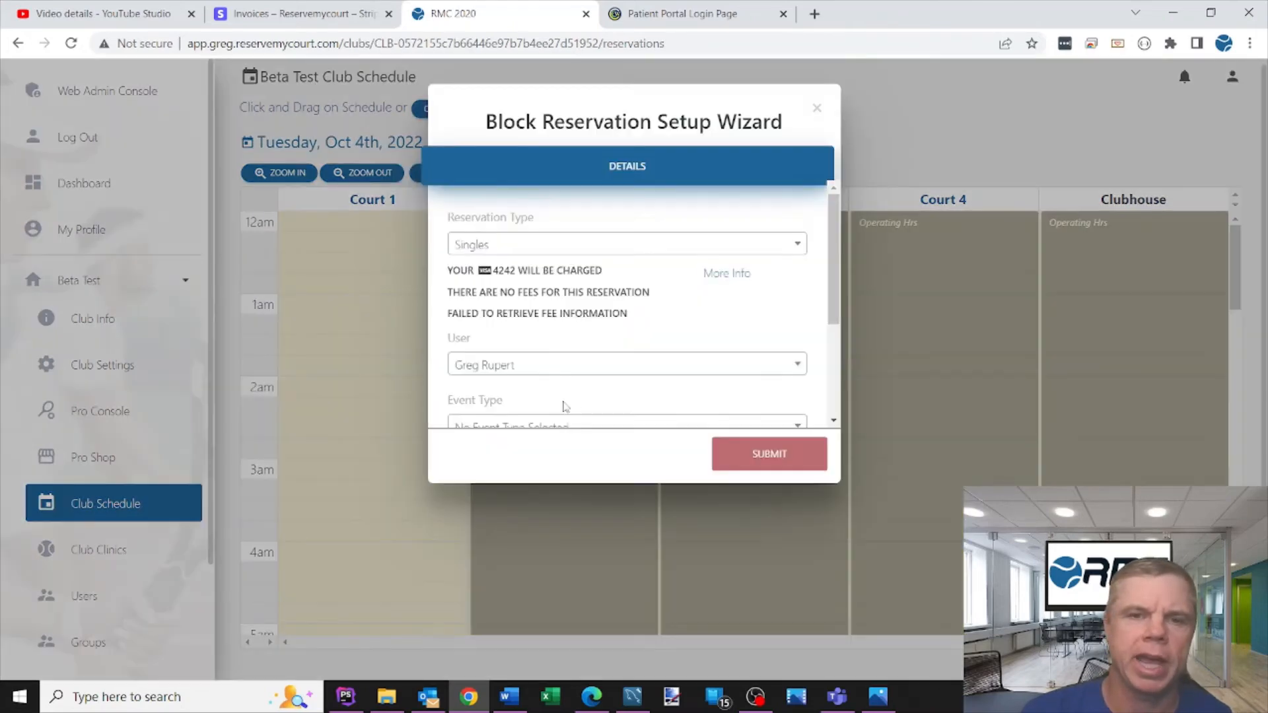
left_click(756, 462)
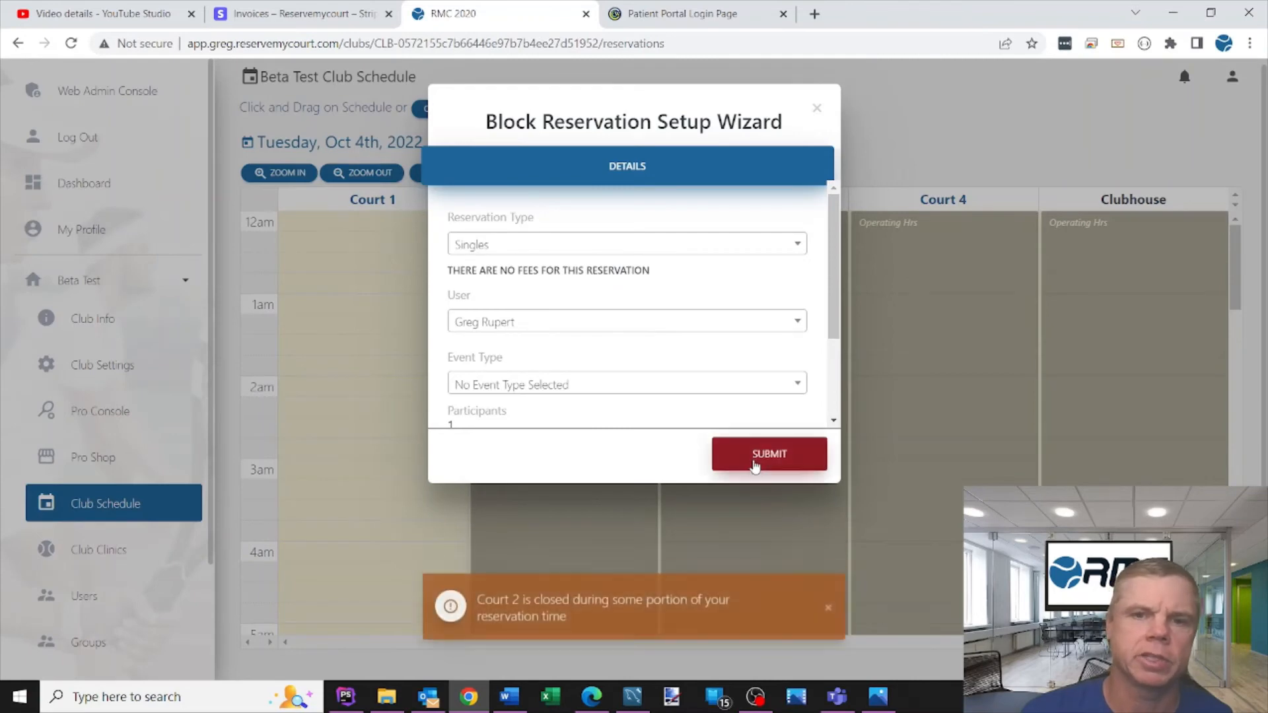
left_click(829, 620)
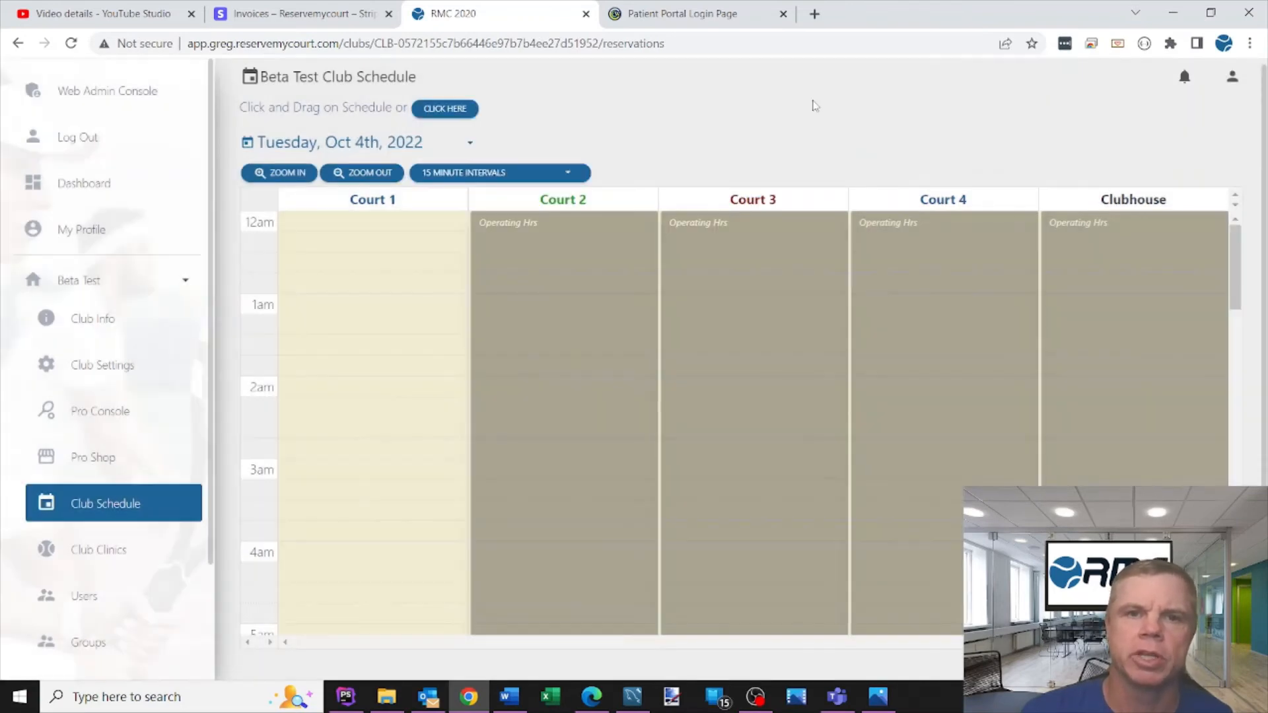
left_click(817, 108)
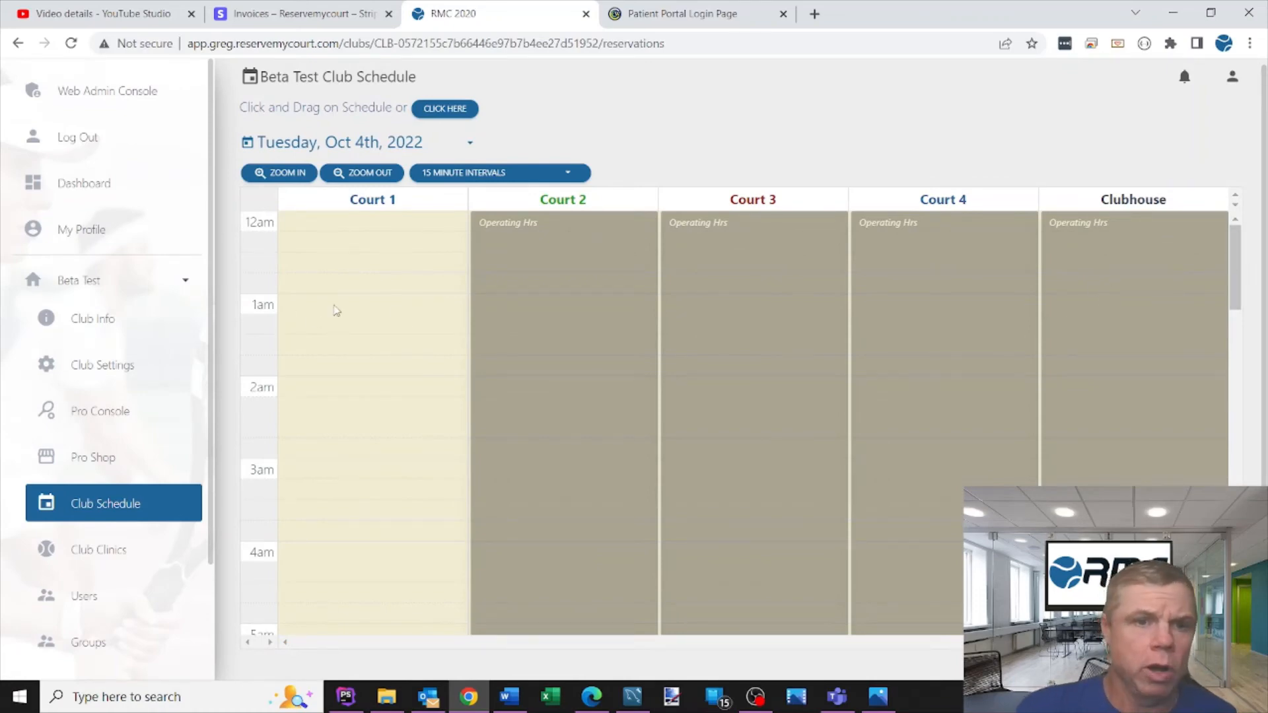
- Try to book a 1:00–2:15 reservation on Court 1, then close the wizard
left_click_drag(325, 297, 325, 376)
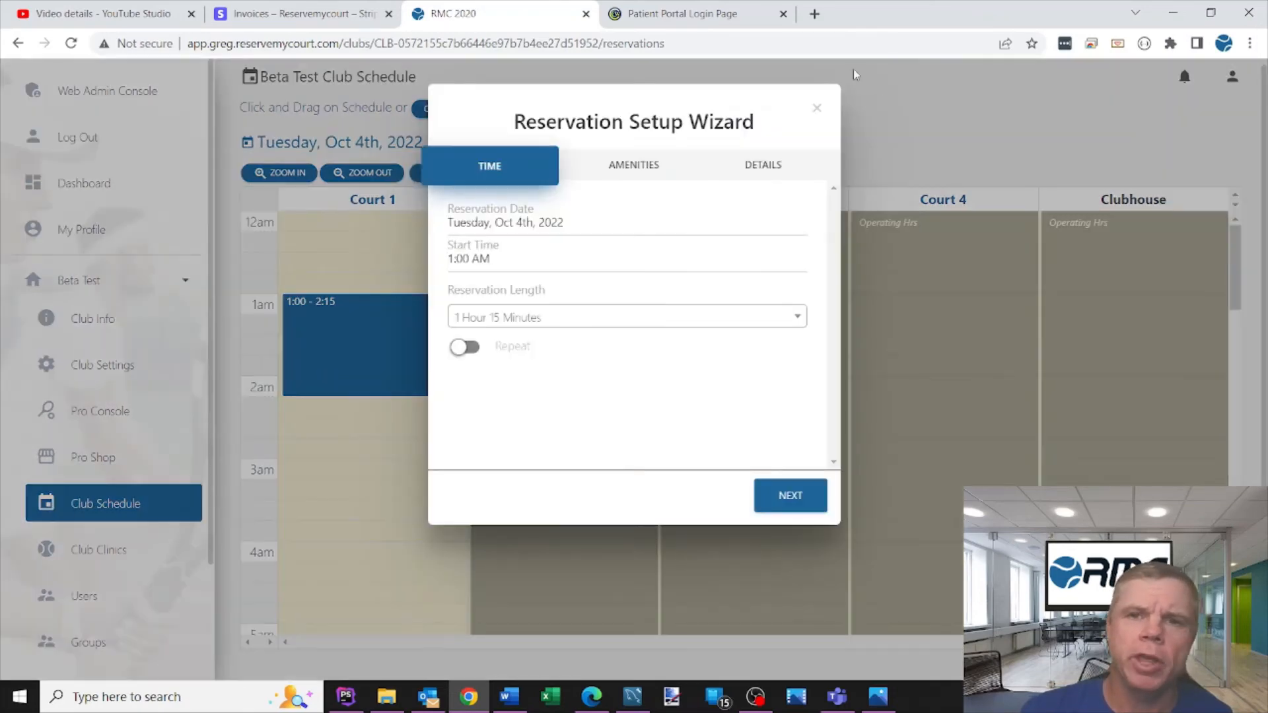
left_click(815, 108)
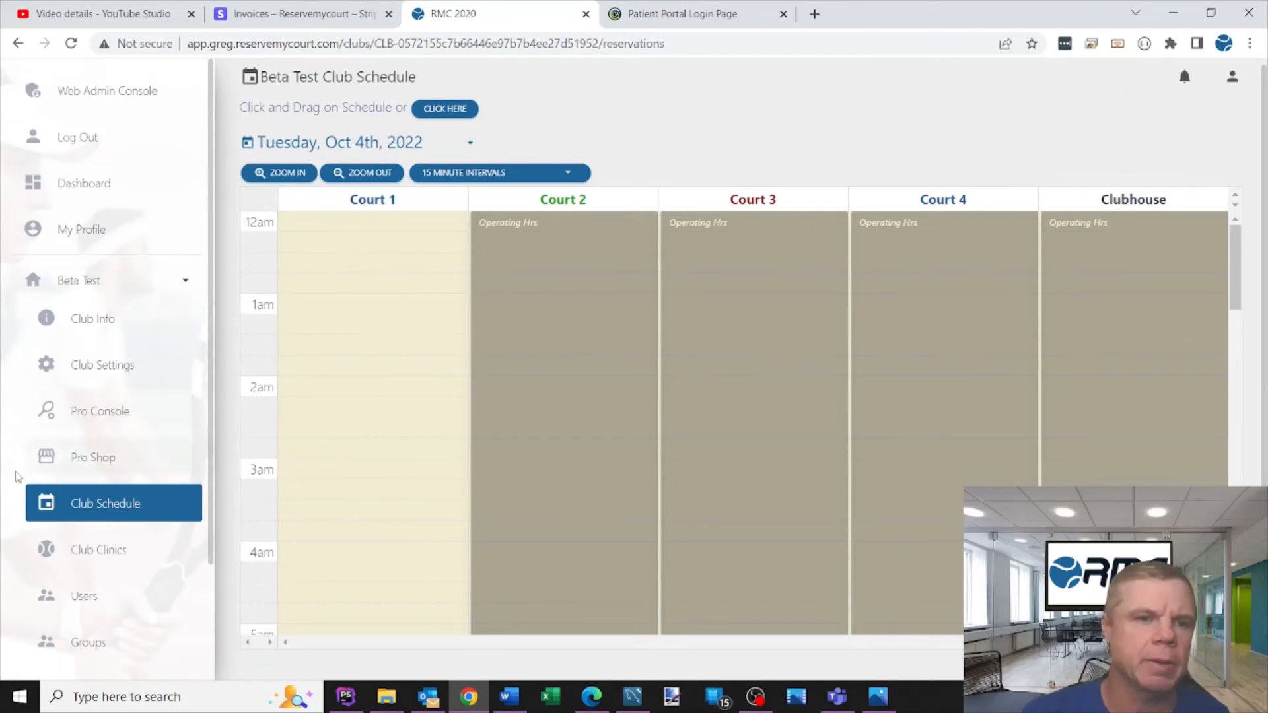
- Open the club settings' amenity rules and view the Operating Hrs rule's open and close times, then close it
left_click(110, 507)
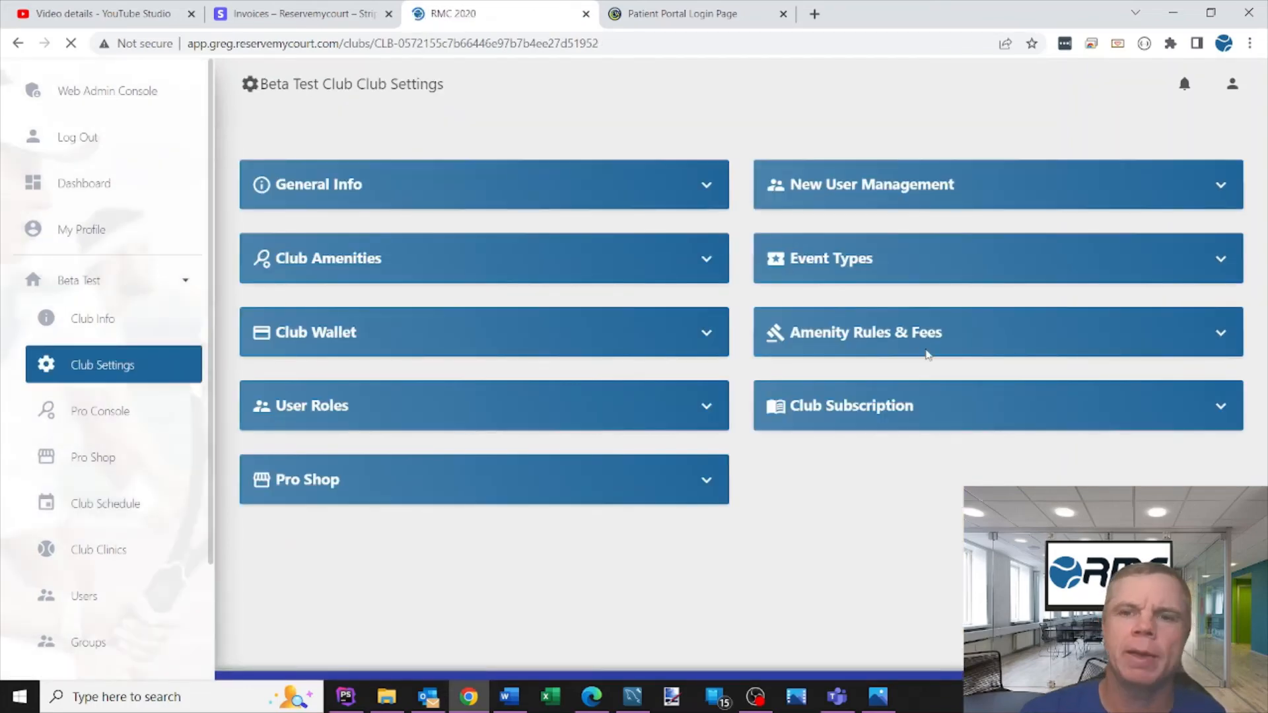
left_click(926, 350)
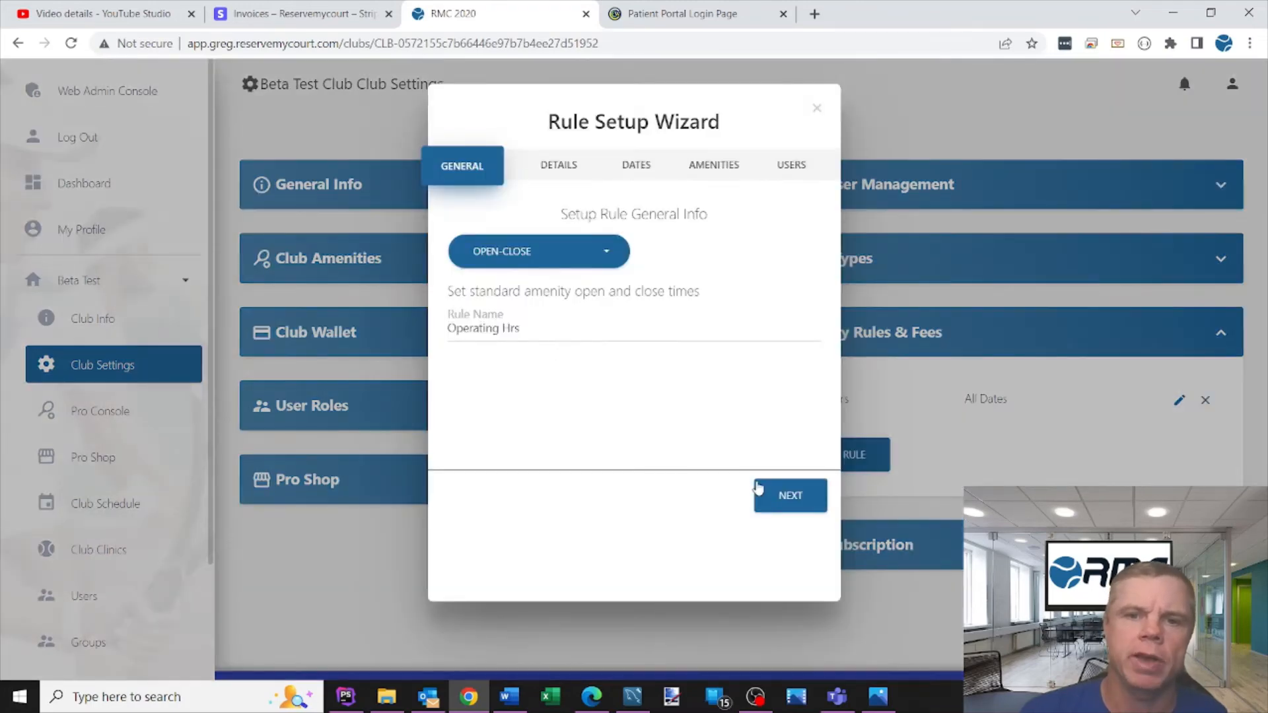
left_click(770, 497)
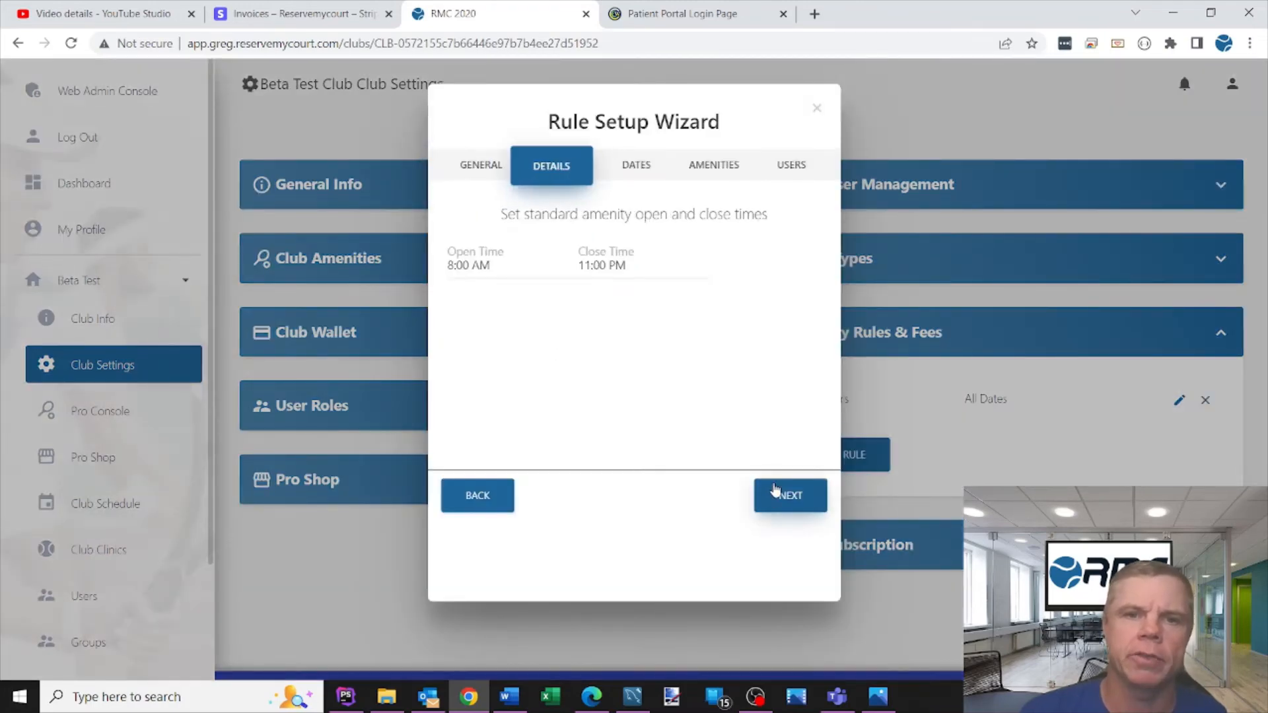
left_click(819, 111)
- Edit the Operating Hrs rule to also apply to Court 1 and submit the rule
left_click(1180, 402)
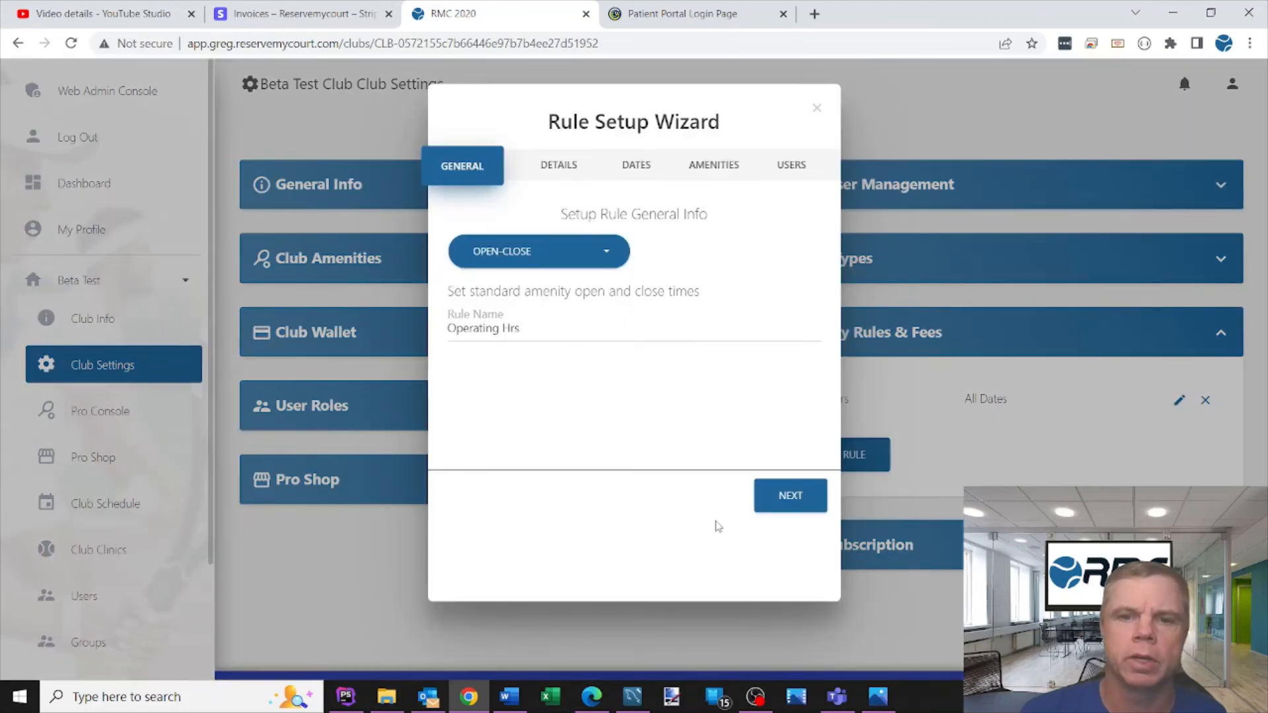
left_click(792, 504)
left_click(795, 505)
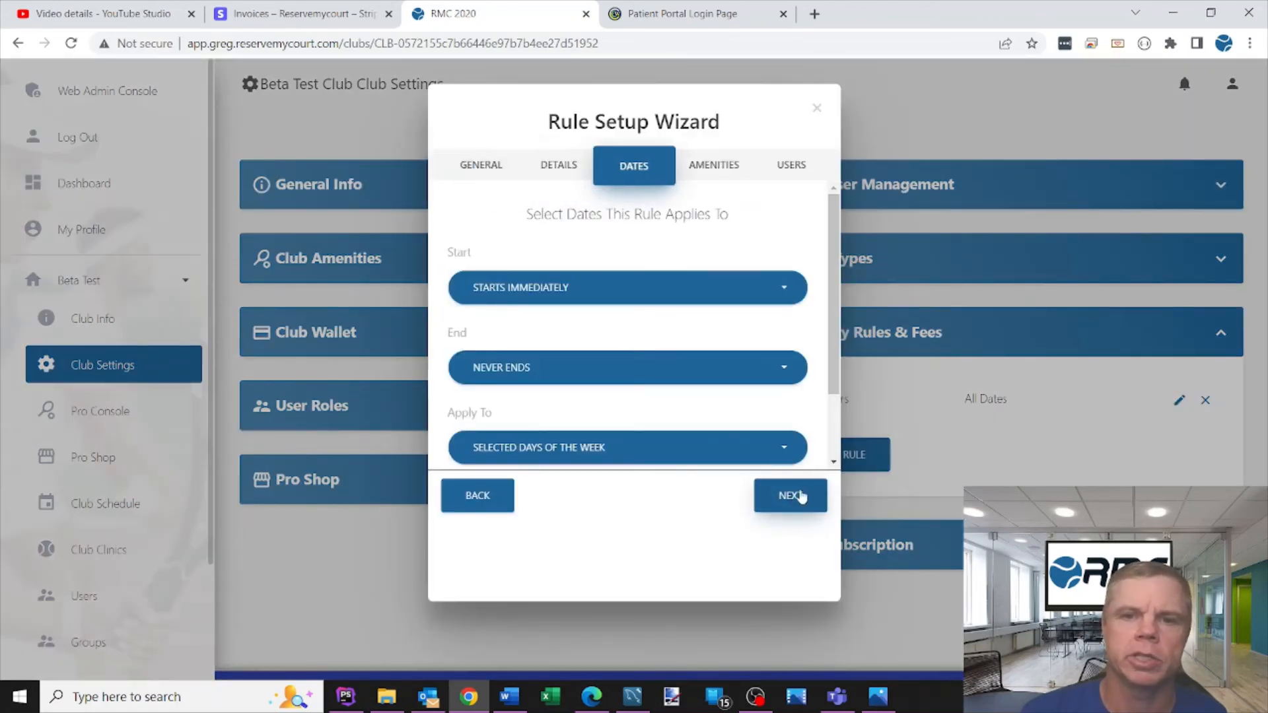
left_click(795, 505)
left_click(475, 252)
left_click(475, 254)
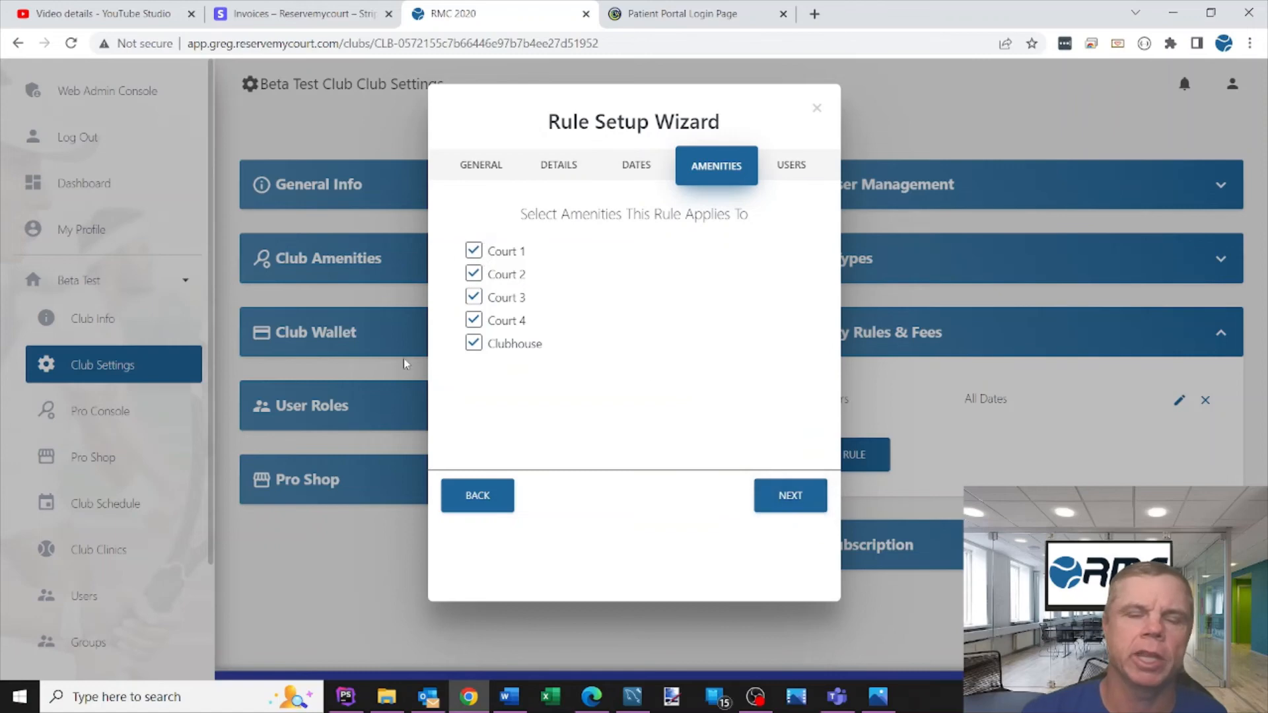
left_click(783, 502)
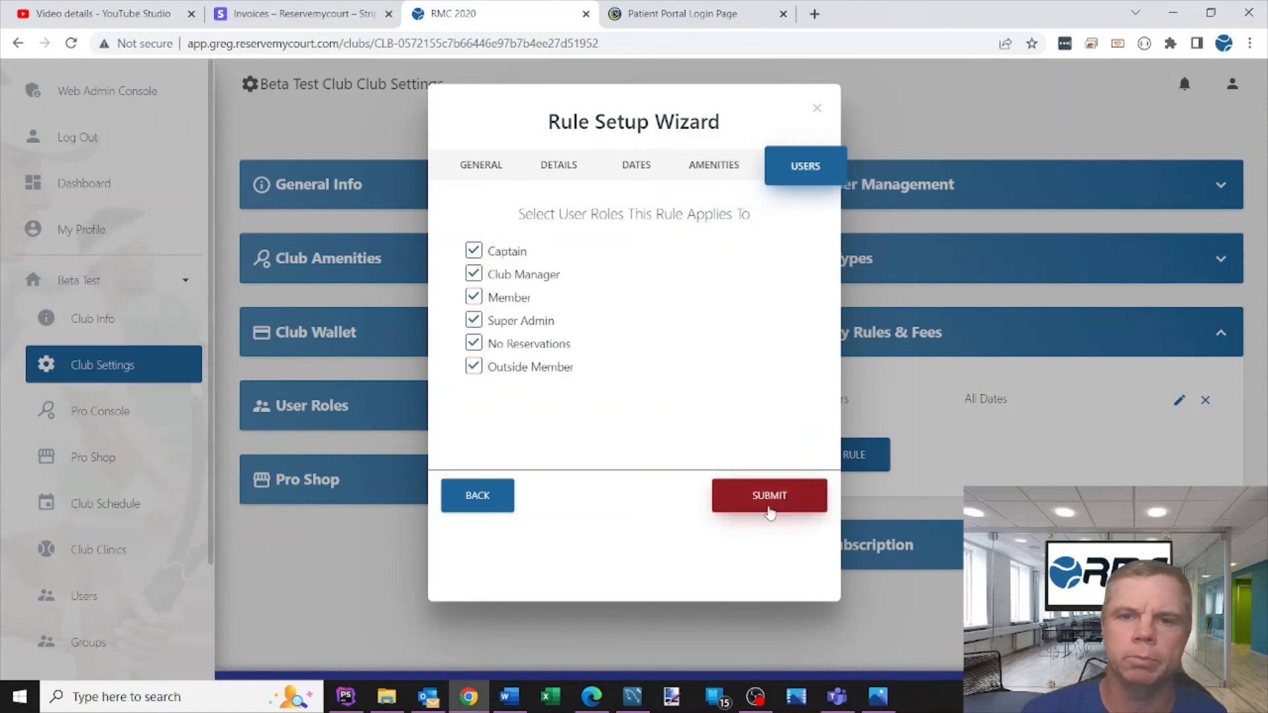
left_click(781, 503)
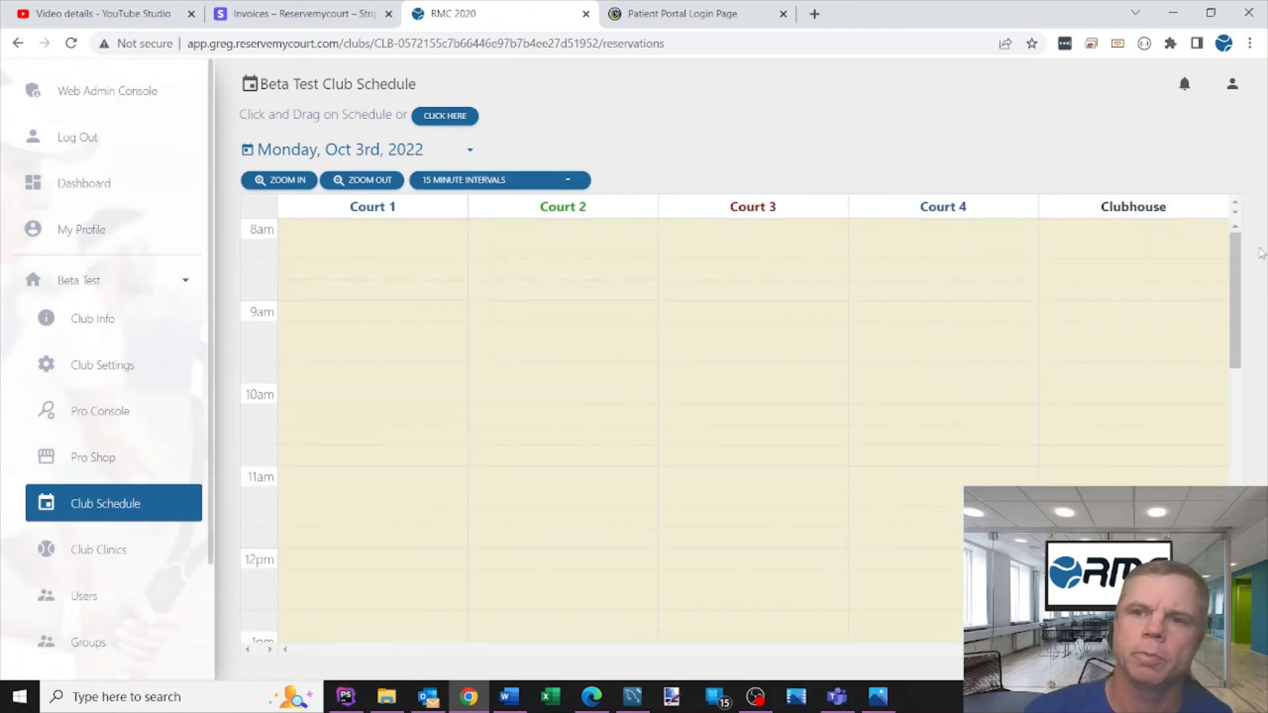
- Scroll the club schedule to review the evening bookings across the courts
left_click_drag(1235, 300, 1235, 565)
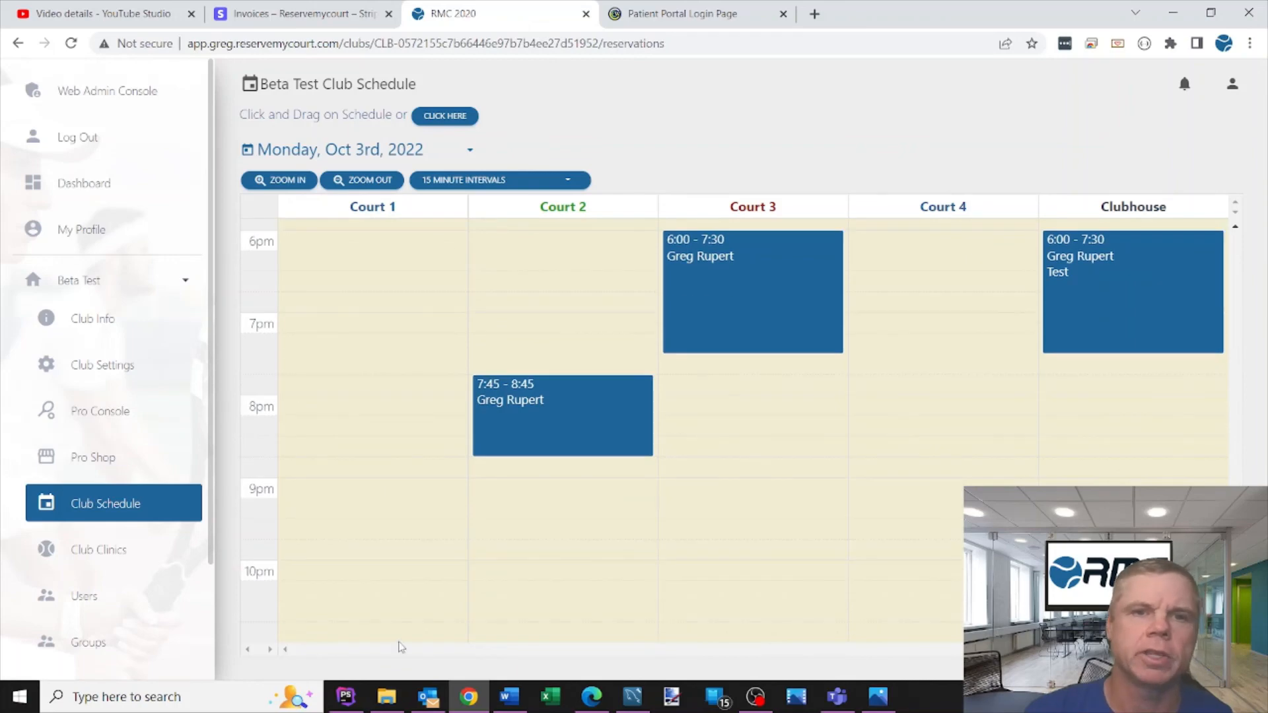